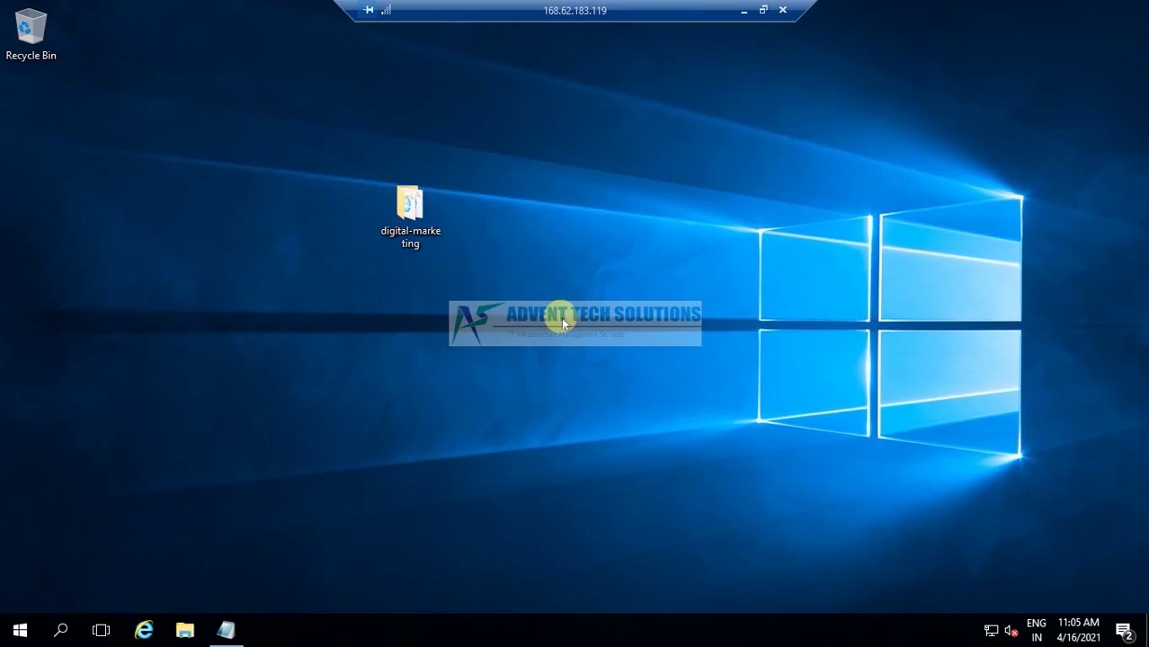
# - Launch Server Manager, open Internet Information Services (IIS) Manager from it, and maximize its window
pyautogui.click(16, 630)
pyautogui.click(303, 185)
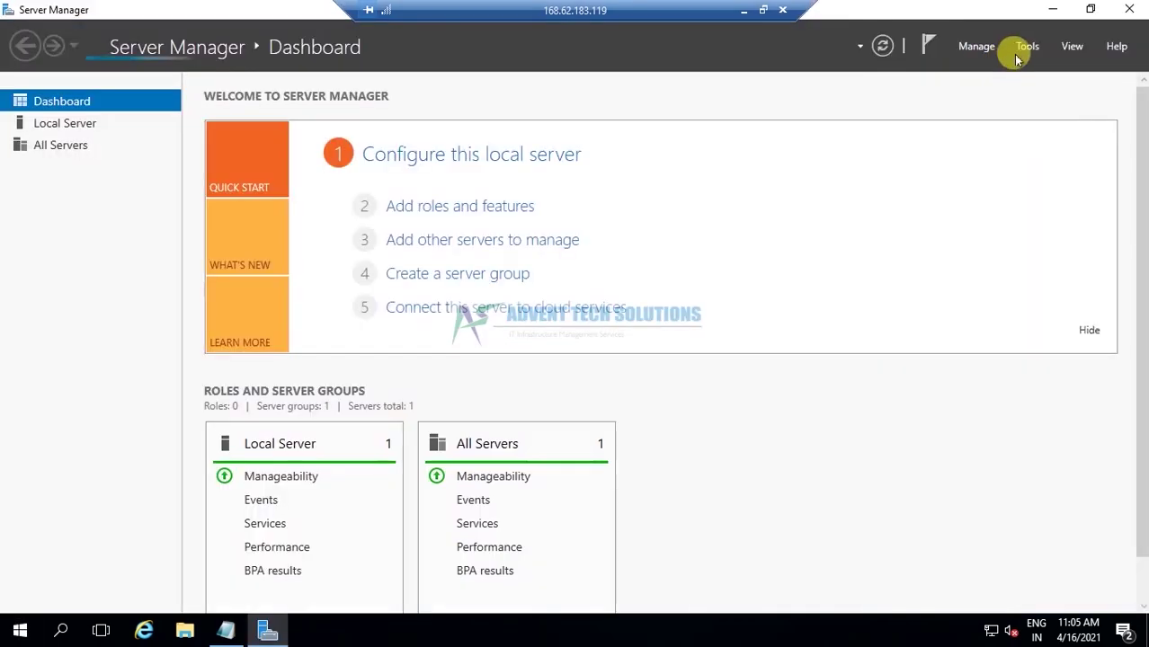
pyautogui.click(1028, 46)
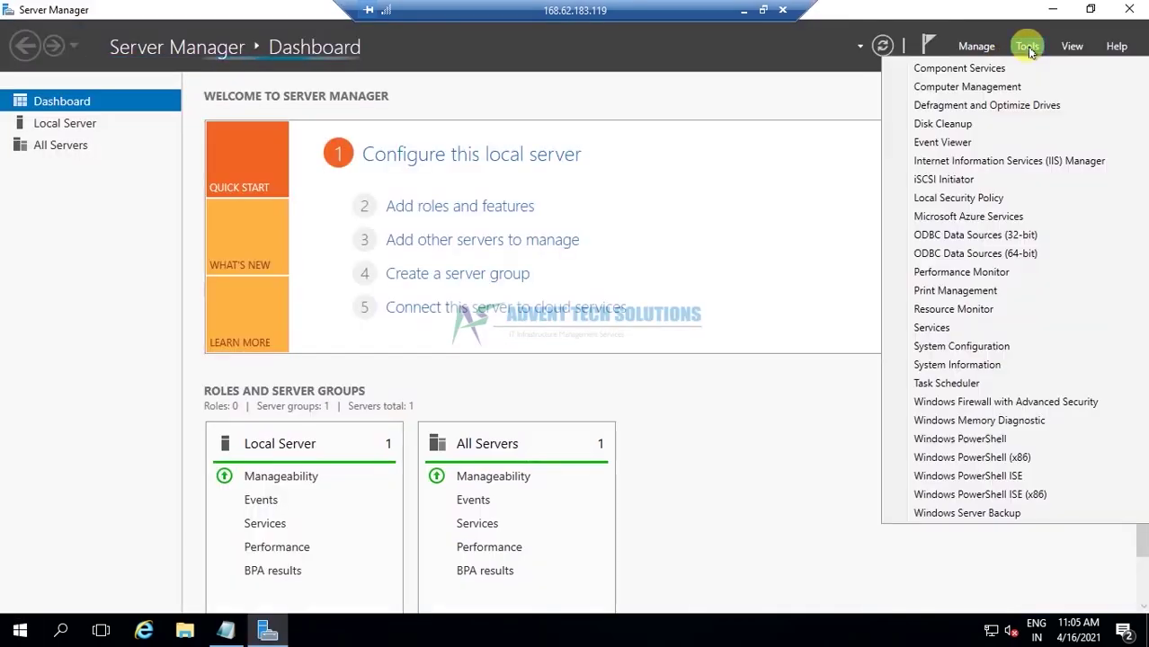
pyautogui.click(1025, 160)
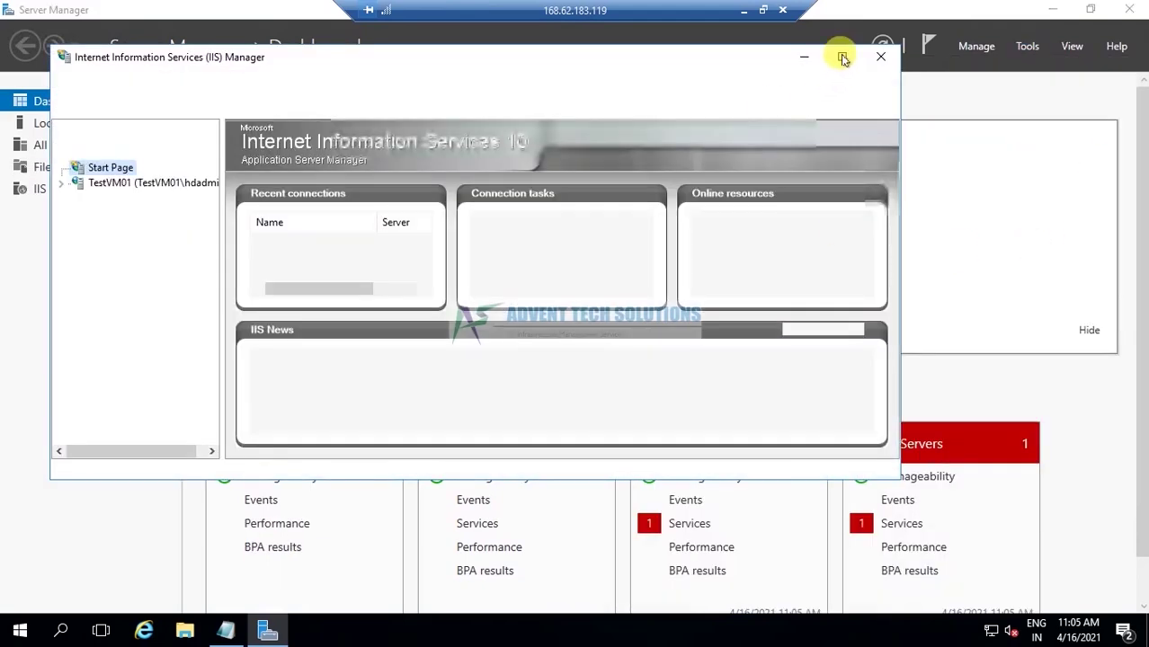
pyautogui.click(841, 57)
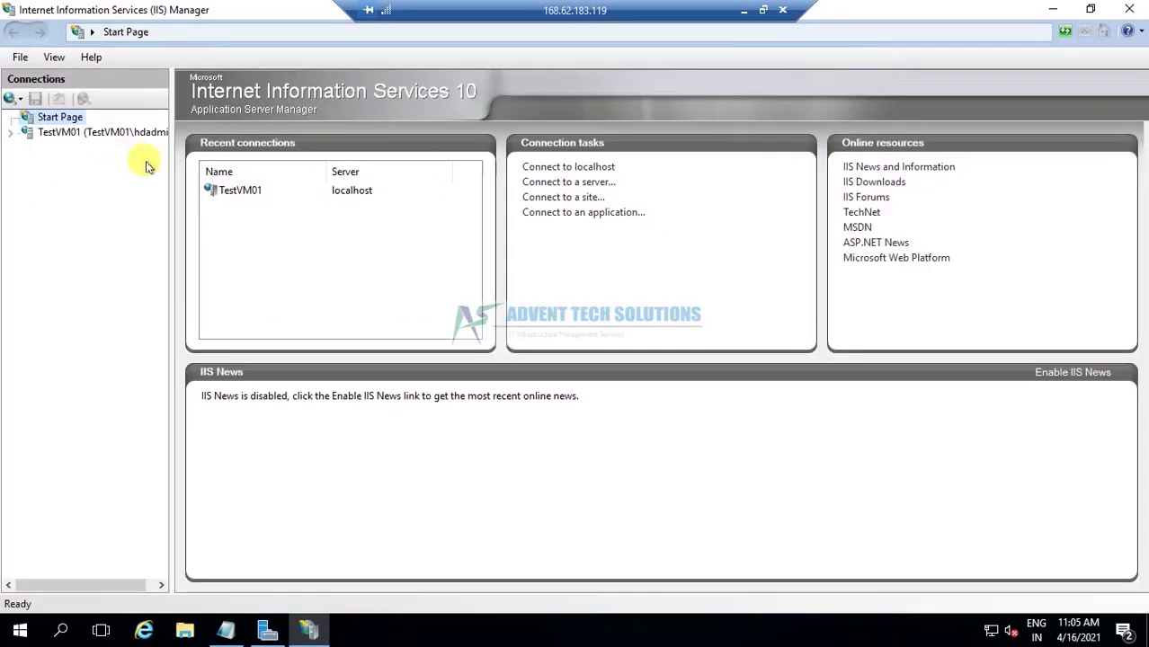
# - Remove the WebApp2 website from the sites on the TestVM01 server
pyautogui.click(11, 132)
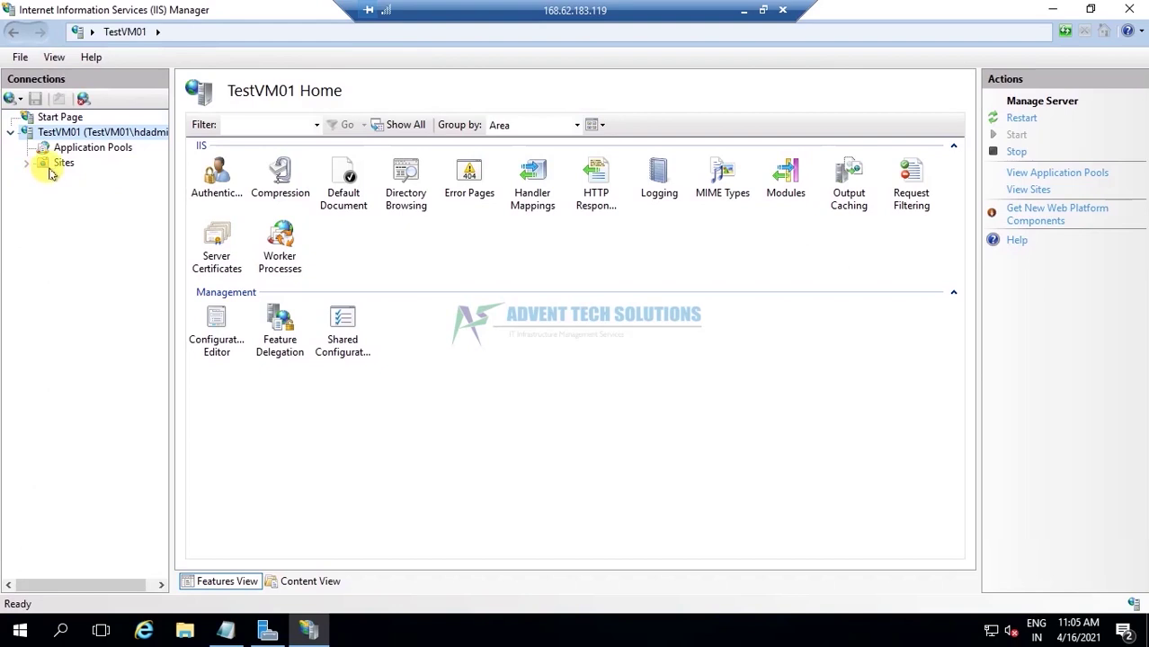
pyautogui.click(27, 163)
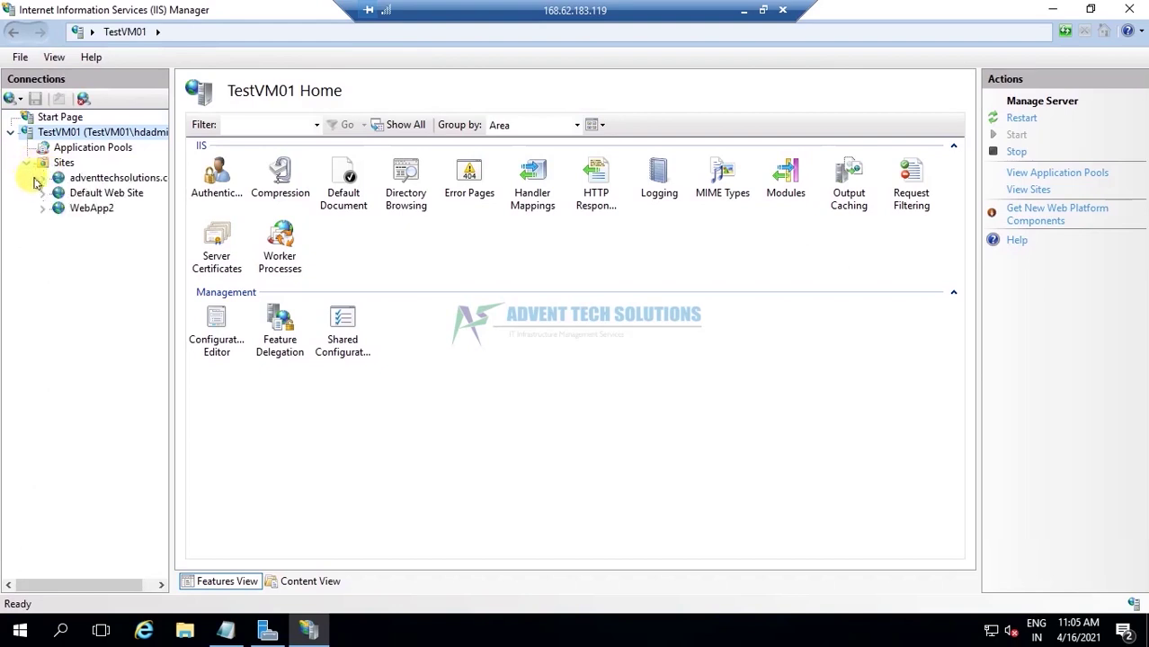
pyautogui.click(74, 209)
pyautogui.rightClick(74, 209)
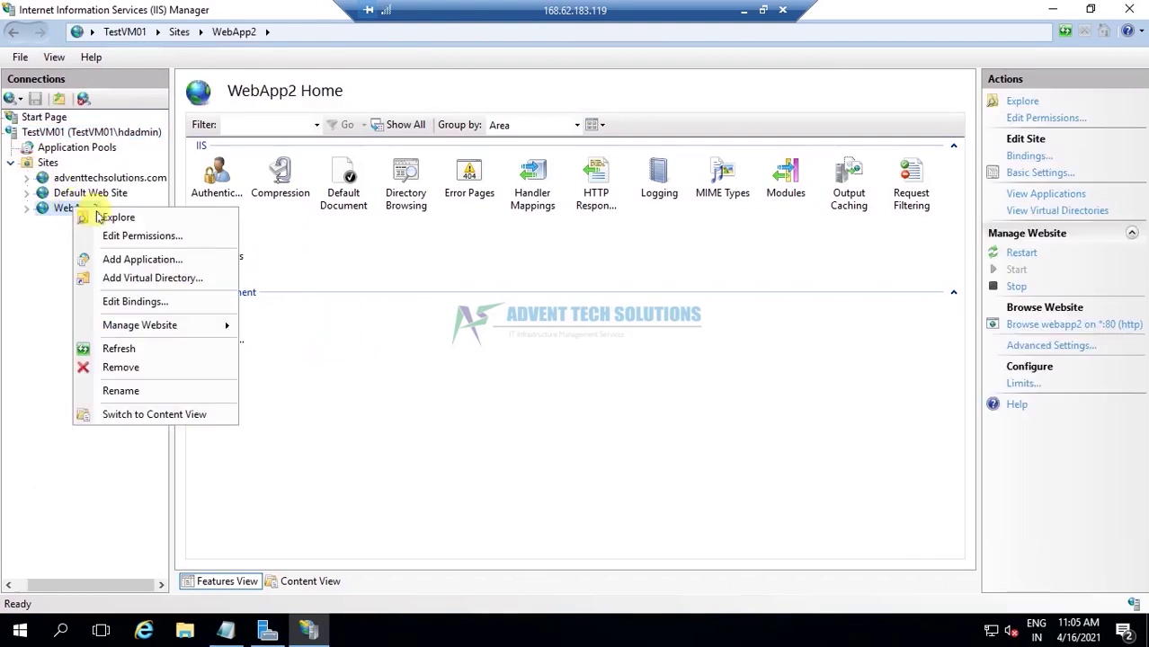
pyautogui.click(115, 368)
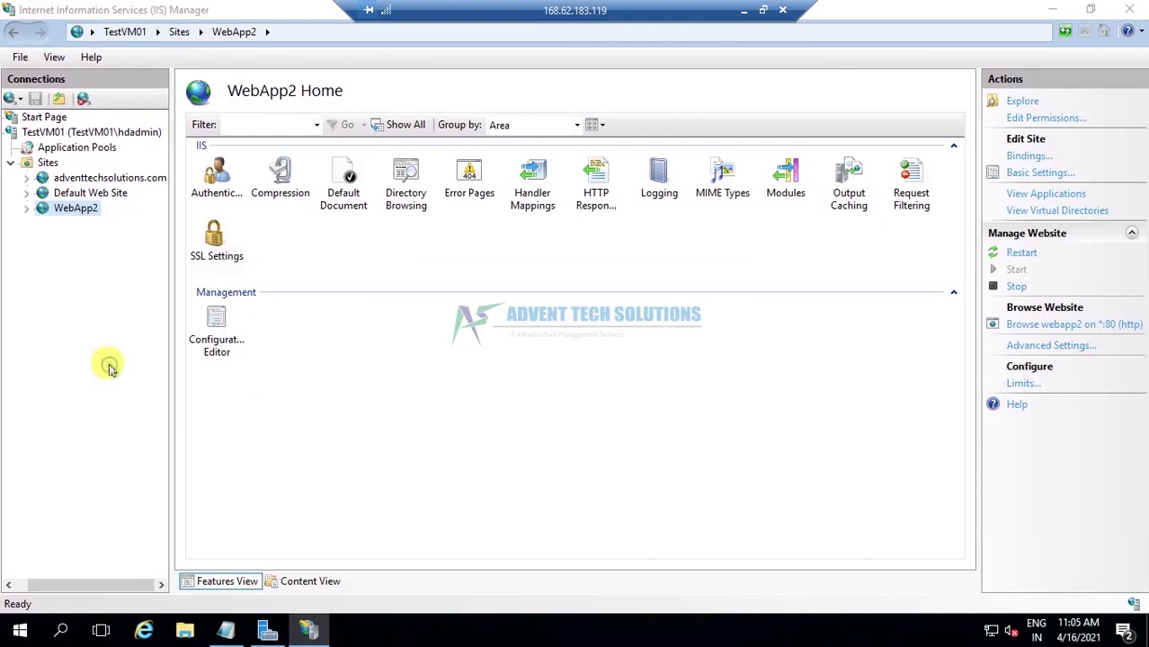
pyautogui.click(530, 379)
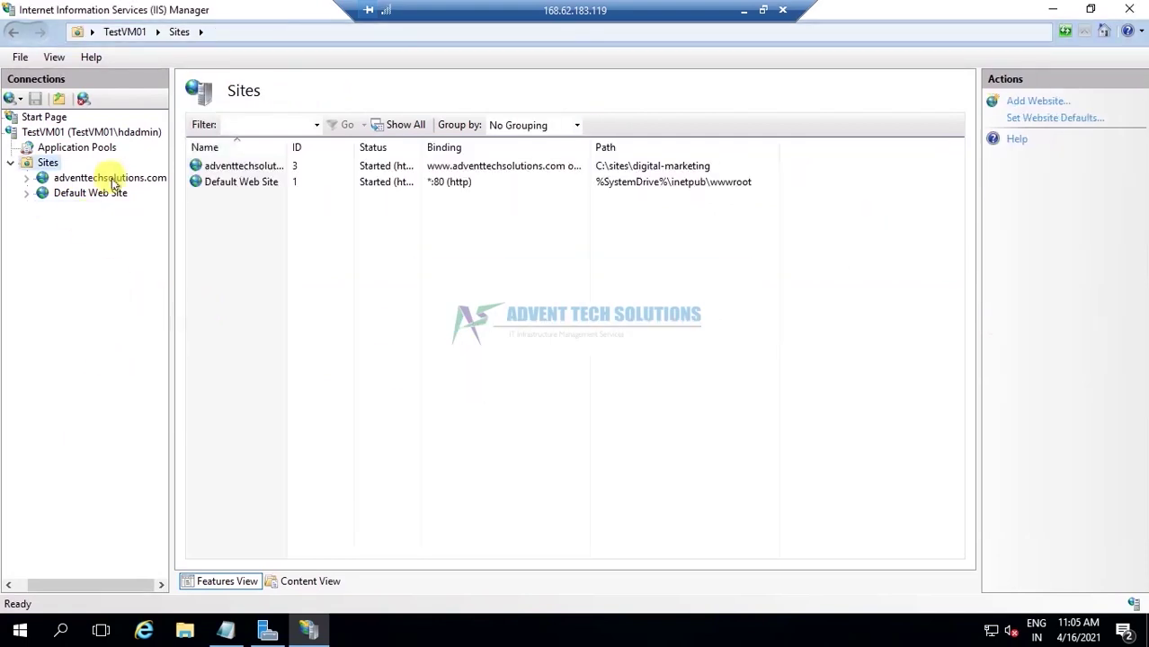
# - Remove the WebApp2 application pool from the server's application pools
pyautogui.click(77, 149)
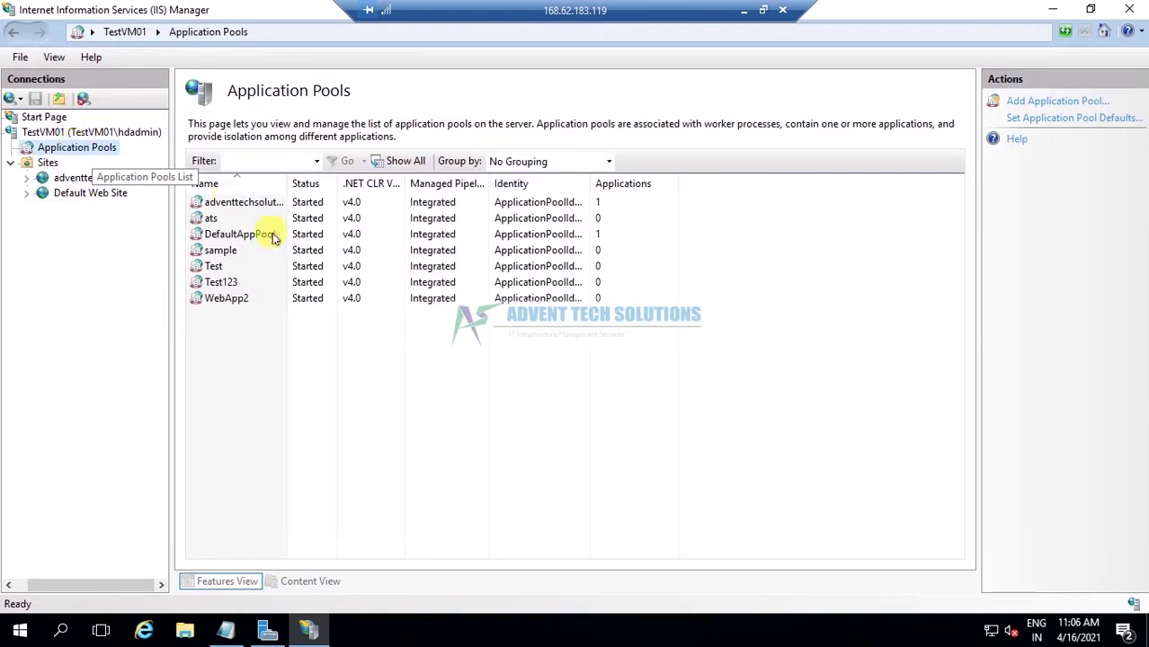
pyautogui.click(212, 300)
pyautogui.rightClick(212, 302)
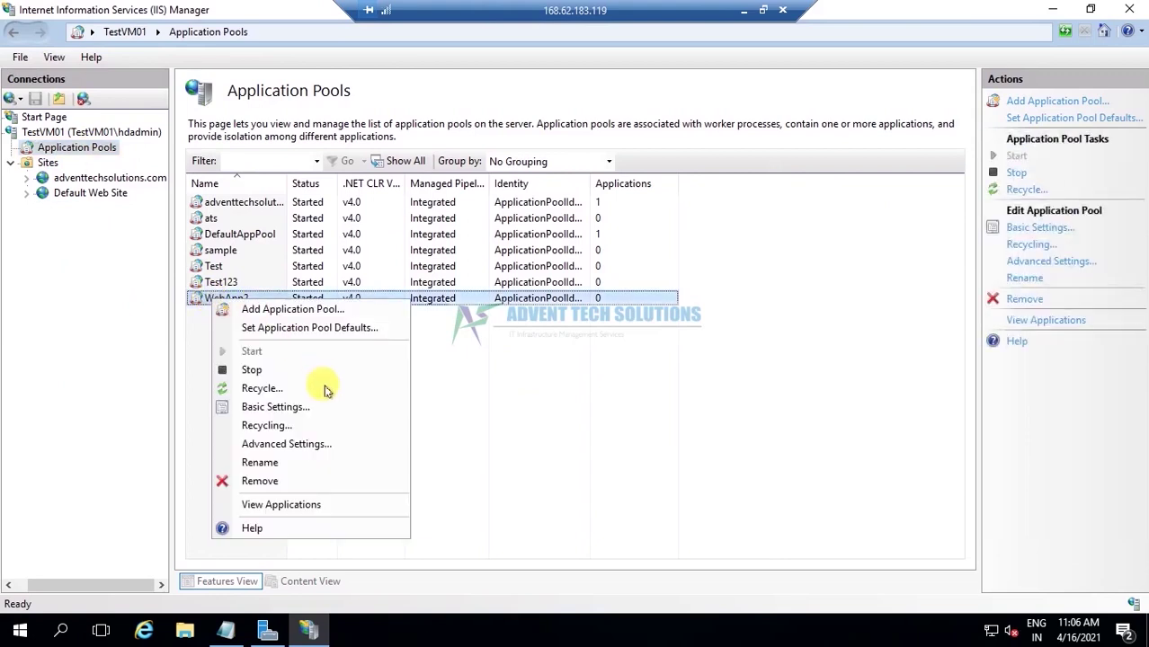
pyautogui.click(273, 483)
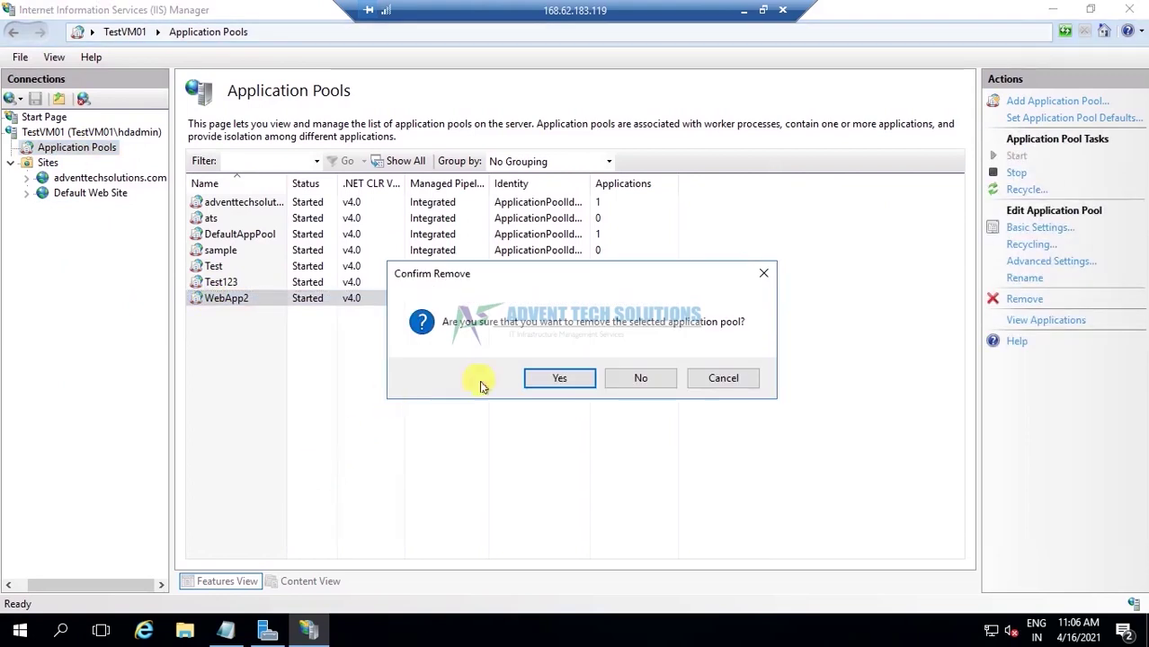
pyautogui.click(558, 376)
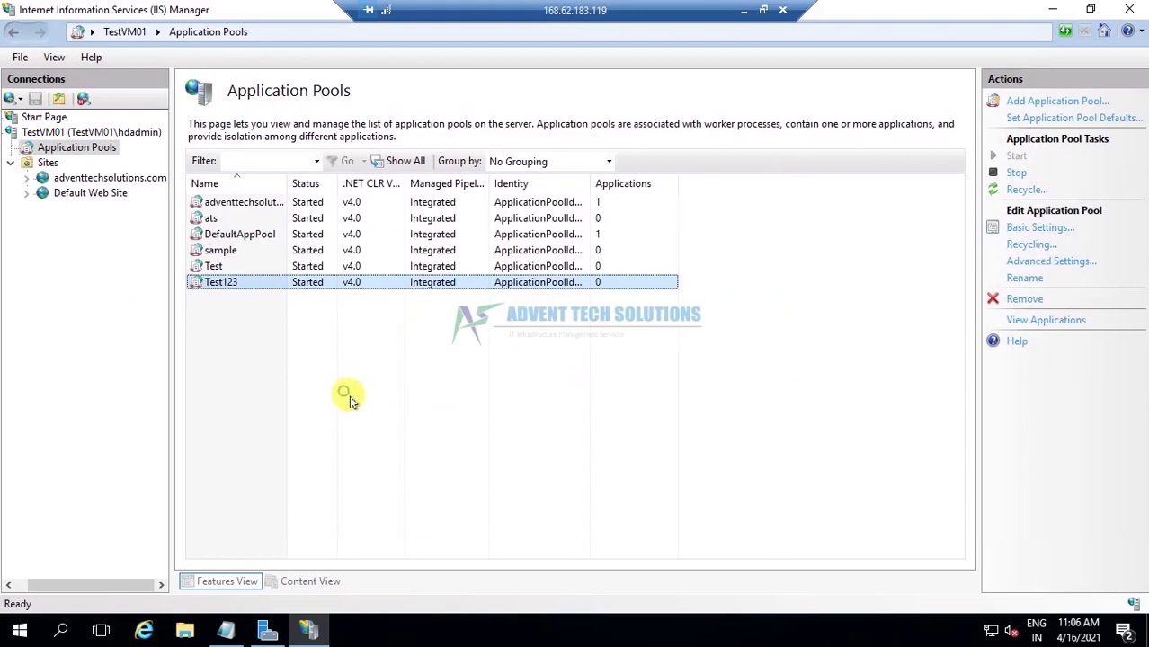
# - Remove the unused application pools named sample and ats
pyautogui.click(301, 400)
pyautogui.rightClick(213, 251)
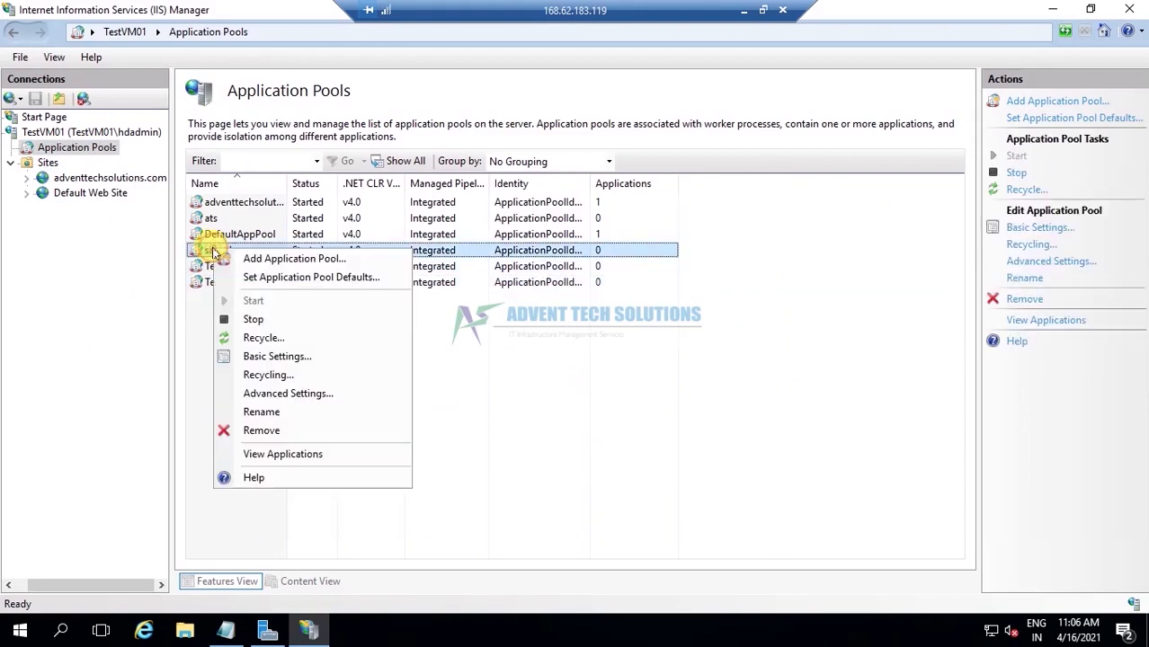
pyautogui.click(268, 431)
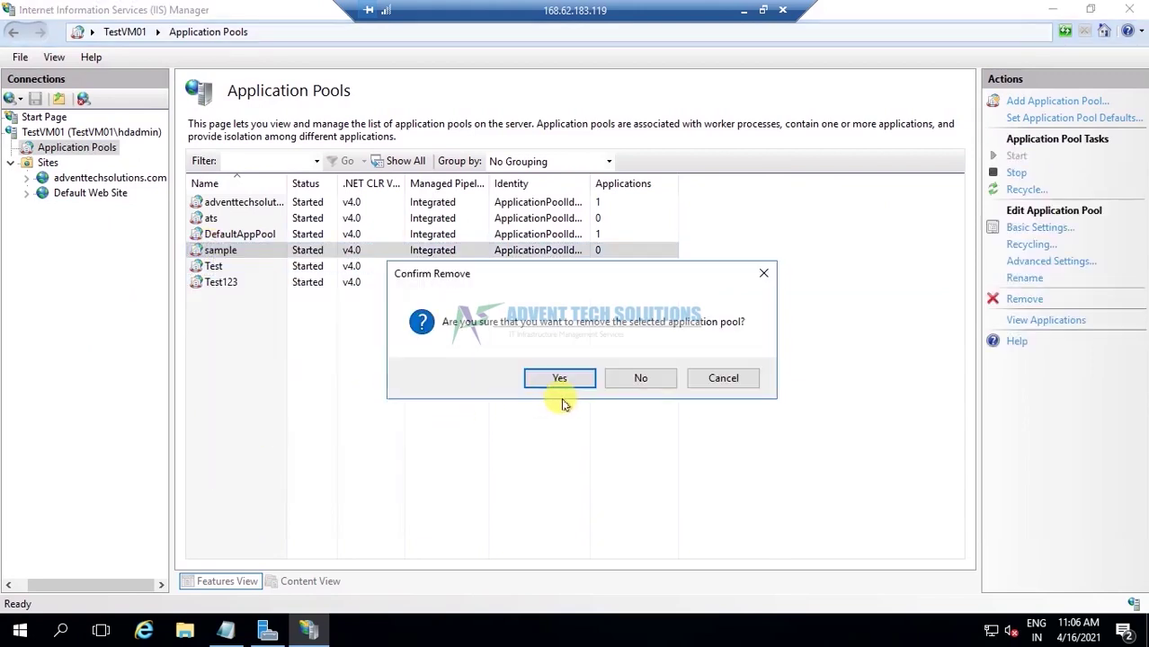
pyautogui.click(559, 379)
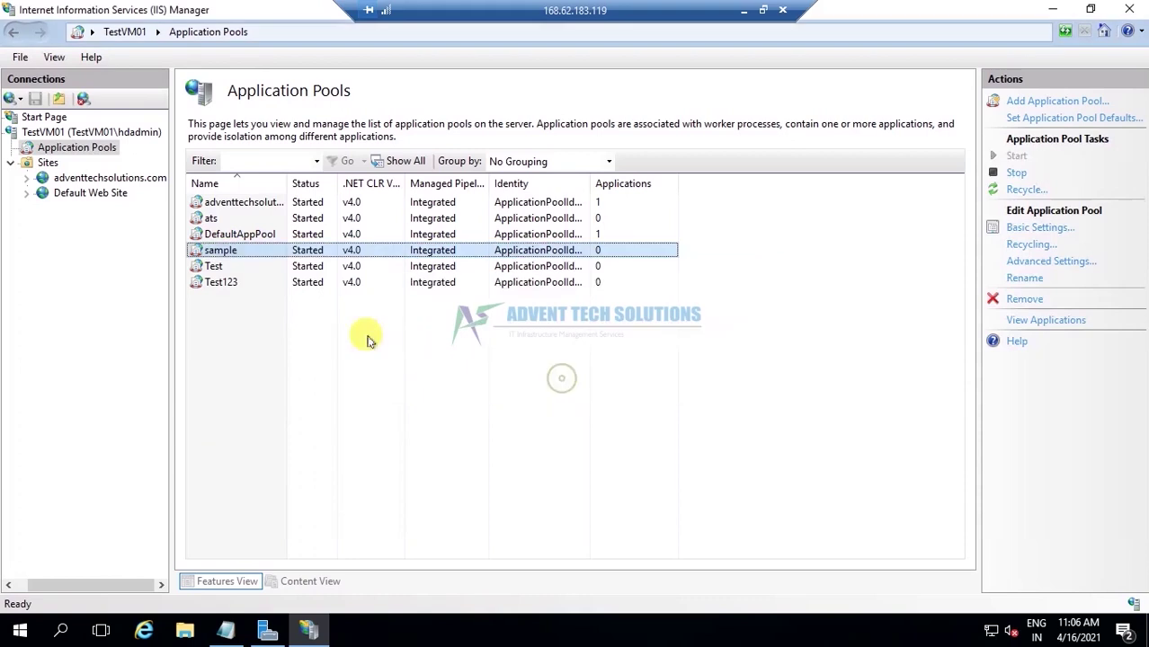
pyautogui.rightClick(212, 220)
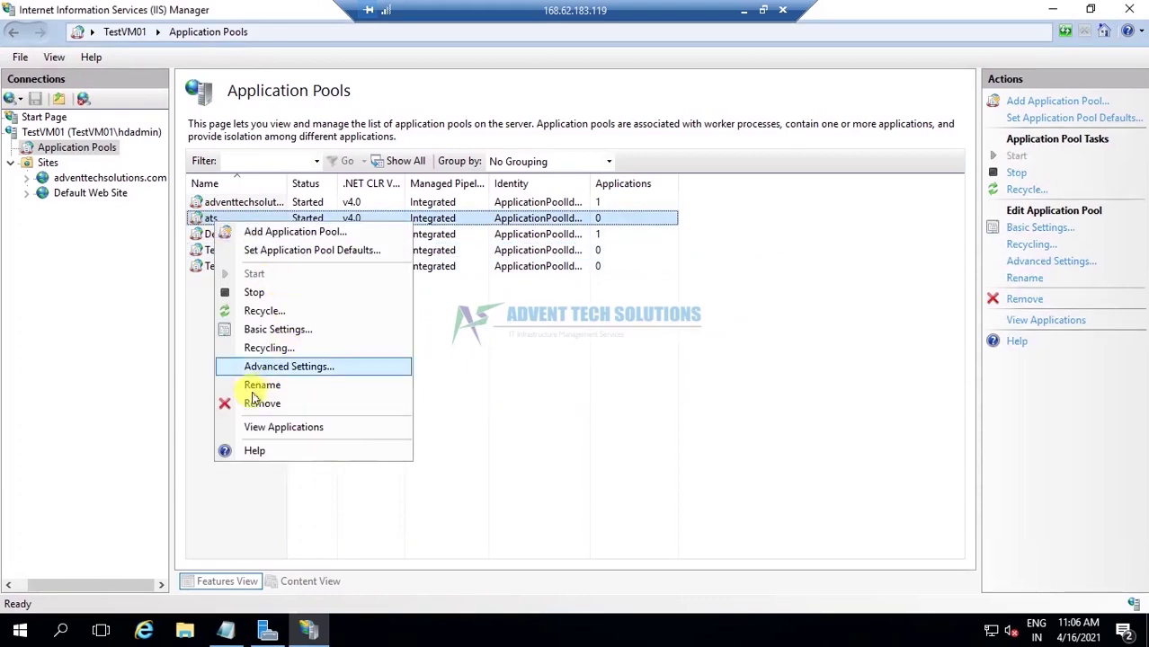
pyautogui.click(252, 403)
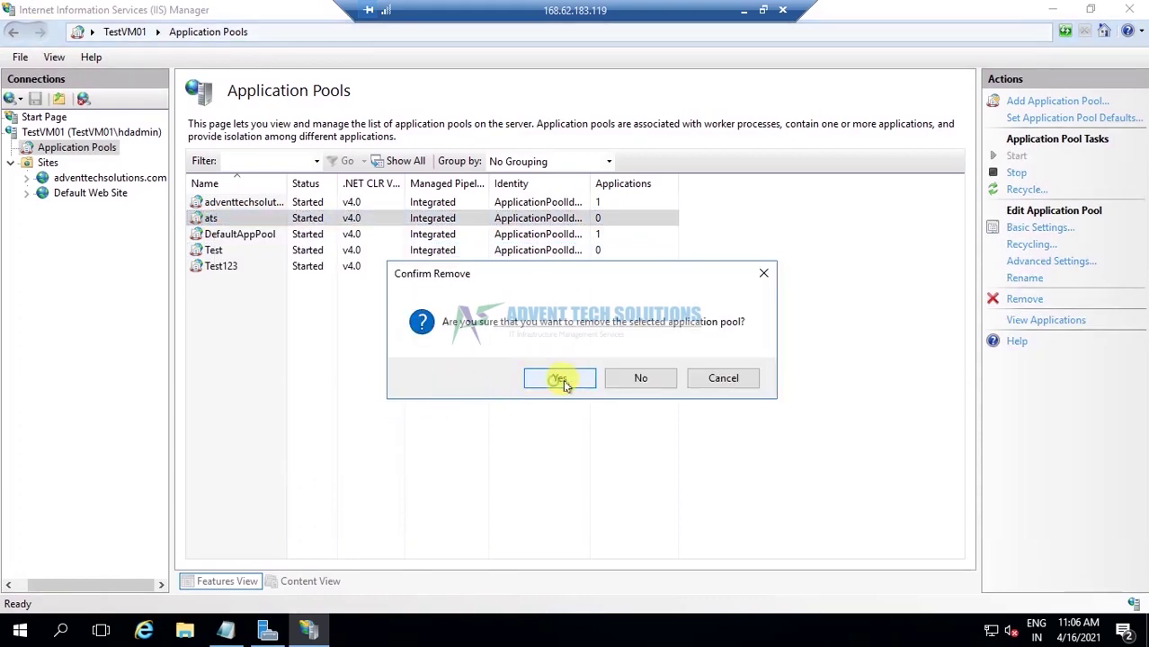
pyautogui.click(557, 378)
# - Remove the unused application pools named Test and Test123
pyautogui.rightClick(212, 234)
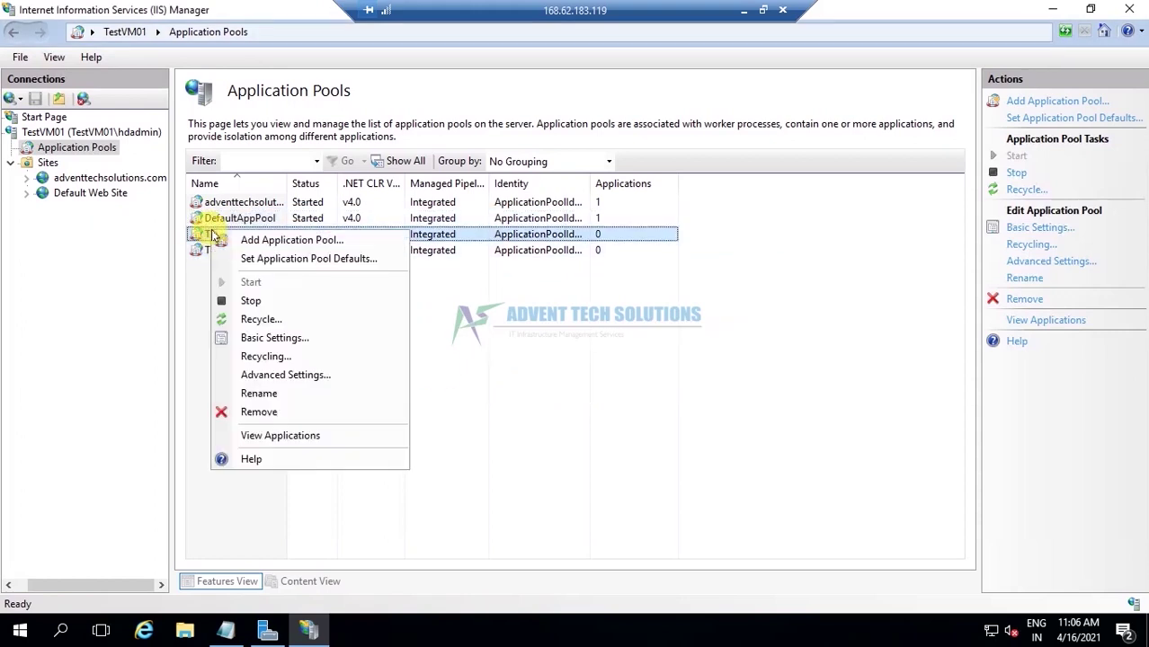
pyautogui.click(259, 410)
pyautogui.click(549, 385)
pyautogui.click(216, 237)
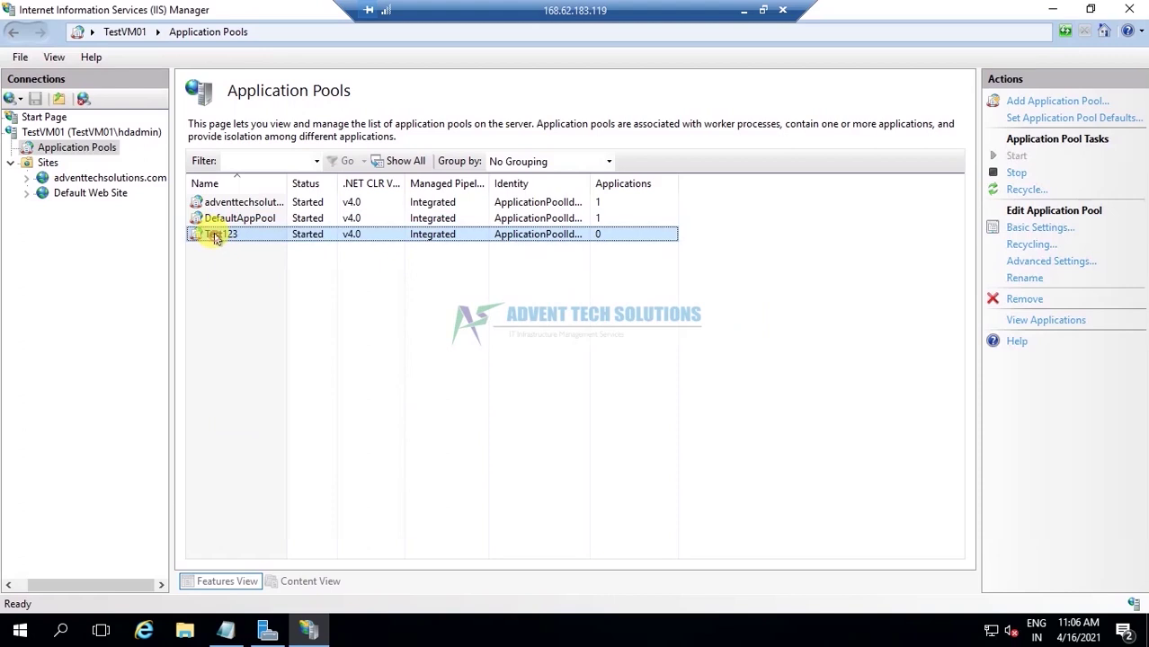
pyautogui.rightClick(216, 238)
pyautogui.click(260, 416)
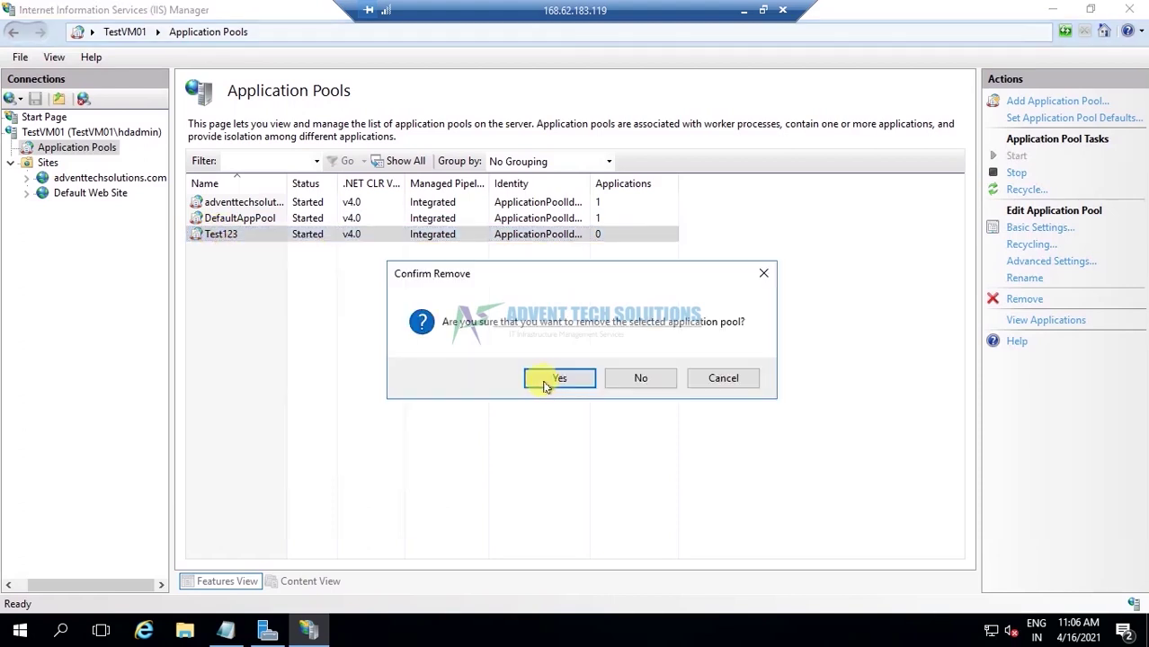
pyautogui.click(550, 378)
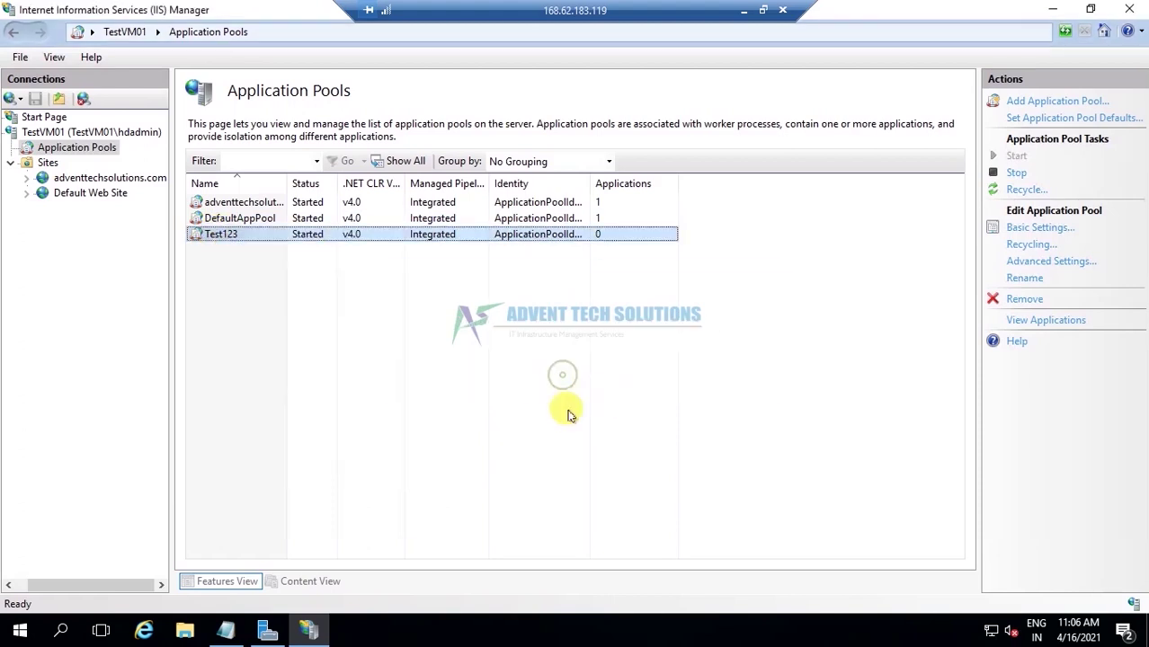
# - Add an application pool named webapp2 with .NET CLR Version v4.0.30319, Integrated pipeline mode and immediate start
pyautogui.rightClick(93, 150)
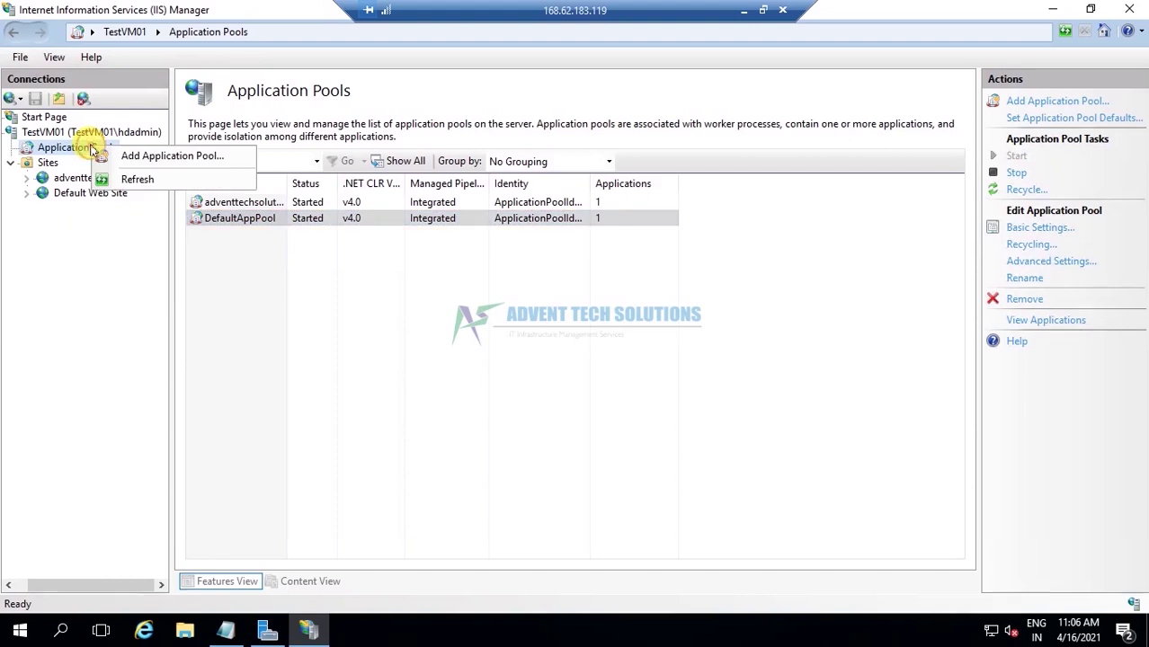
pyautogui.click(144, 155)
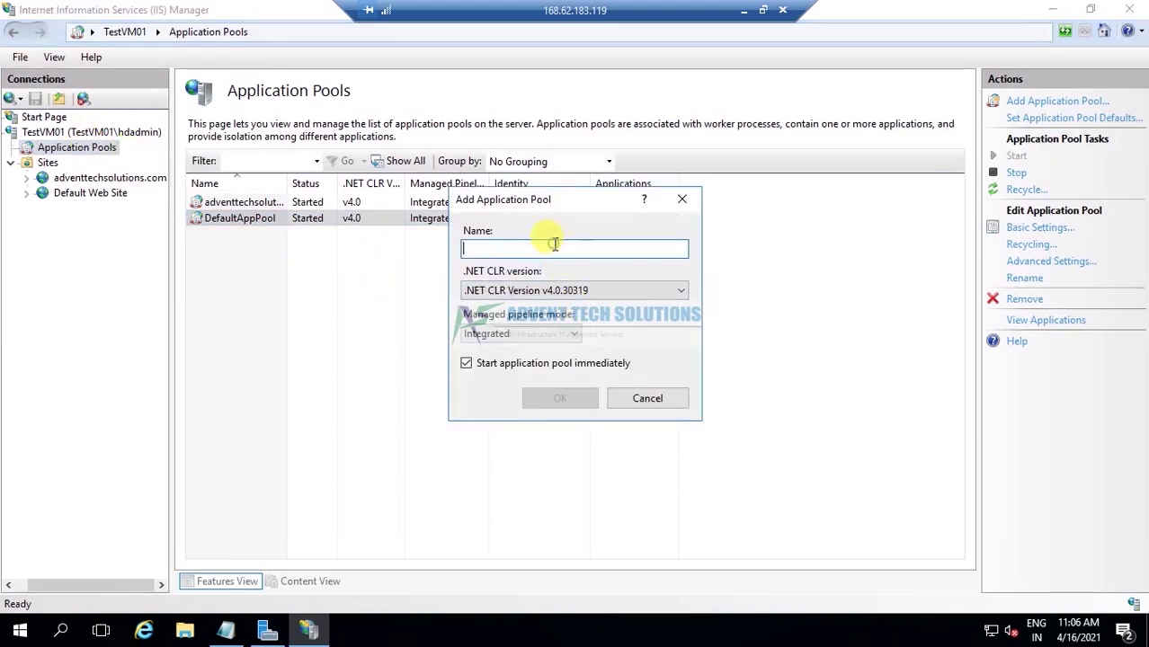
pyautogui.write('we')
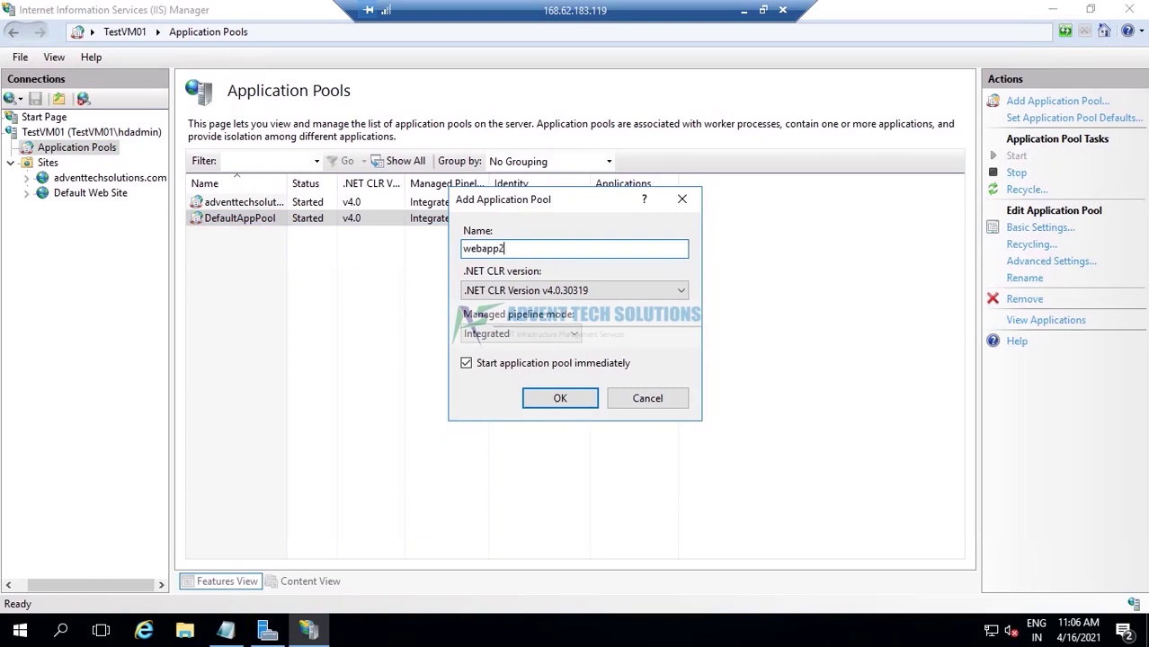
pyautogui.write('bapp2')
pyautogui.click(560, 400)
pyautogui.click(239, 311)
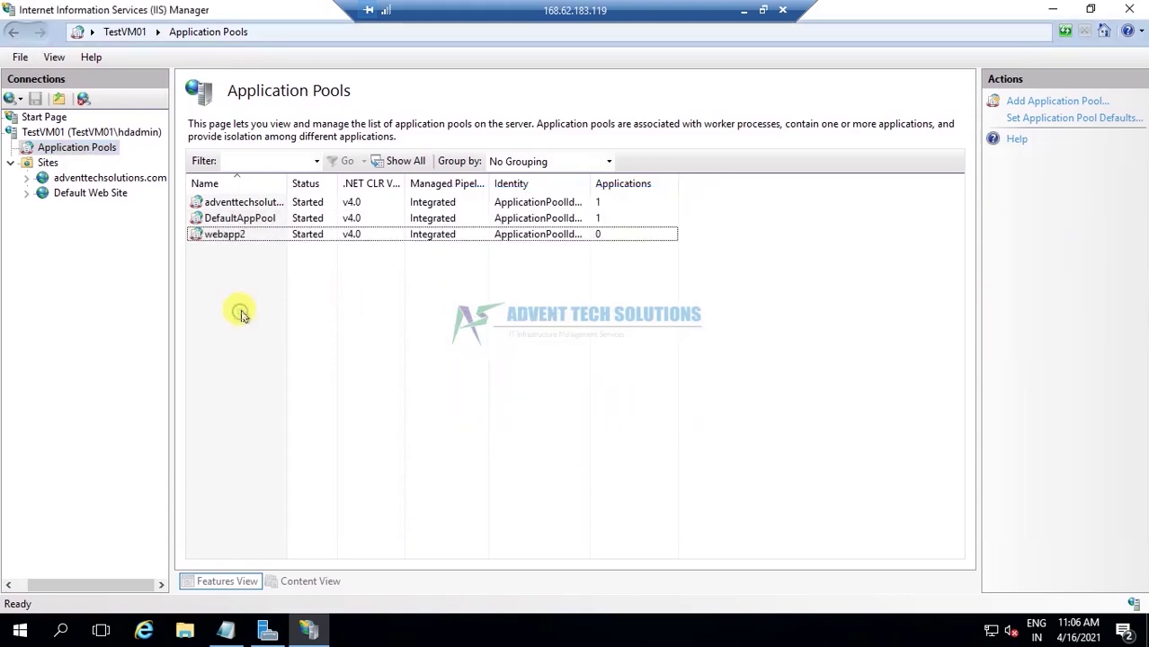
# - Open the advanced settings of the webapp2 application pool and set Managed Pipeline Mode to Classic
pyautogui.click(217, 237)
pyautogui.rightClick(217, 238)
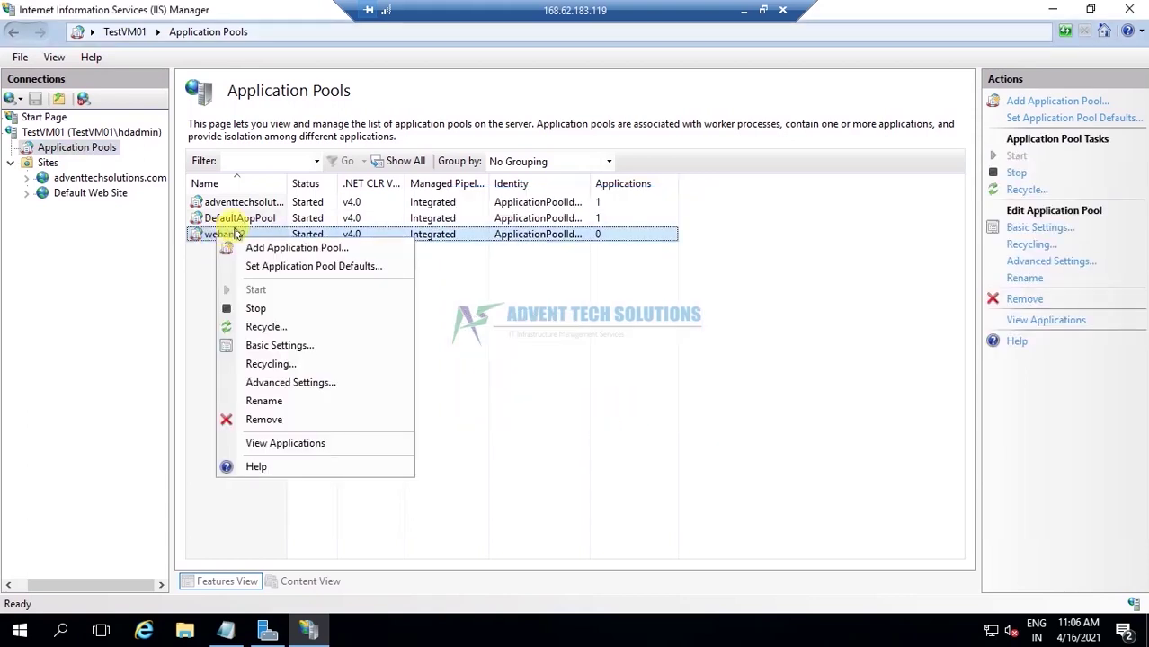
pyautogui.click(281, 385)
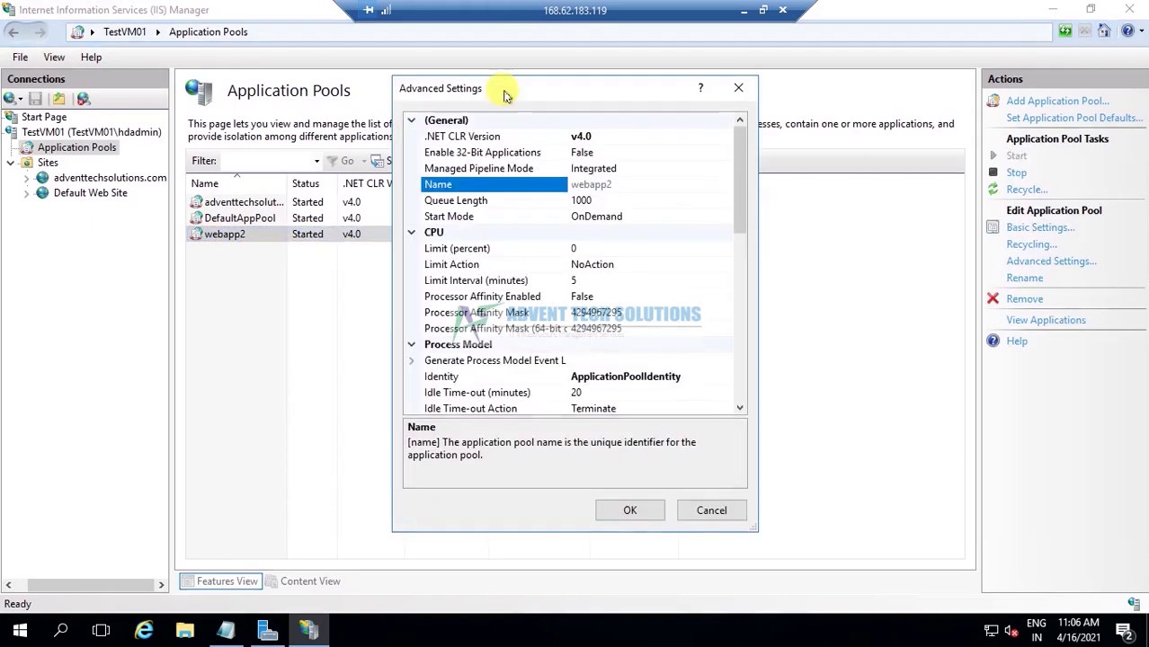
pyautogui.scroll(-10, 625, 243)
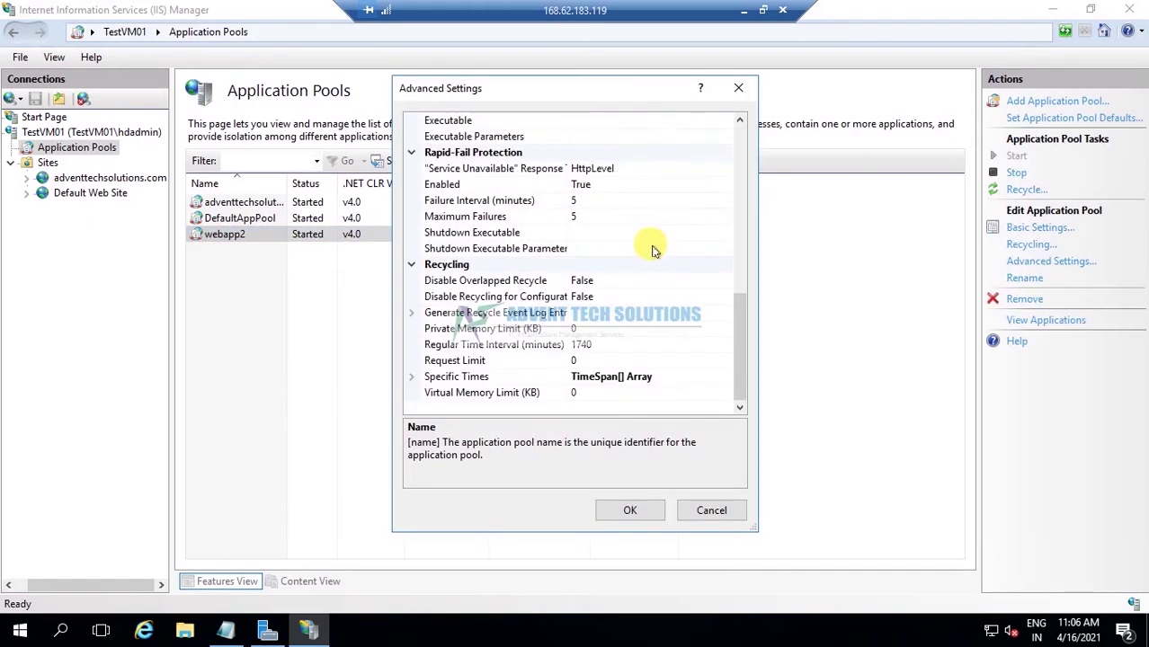
pyautogui.scroll(10, 652, 243)
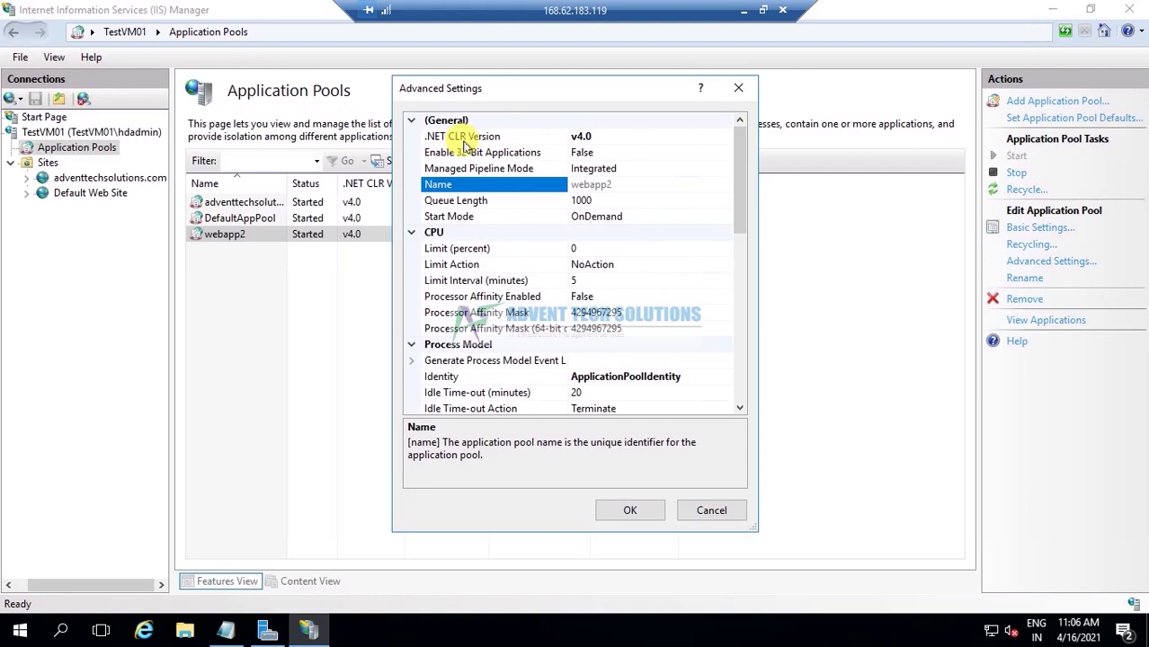
pyautogui.click(490, 153)
pyautogui.doubleClick(493, 170)
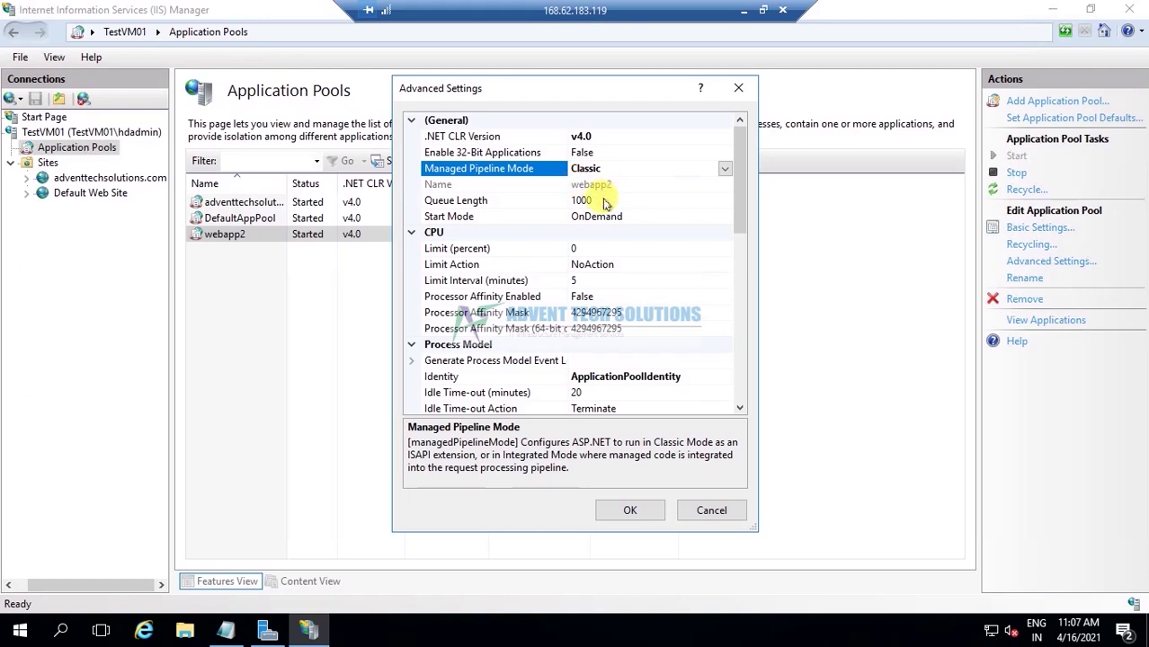
# - Review the webapp2 pool's queue length, process model, process orphaning, rapid-fail protection and recycling settings
pyautogui.click(476, 201)
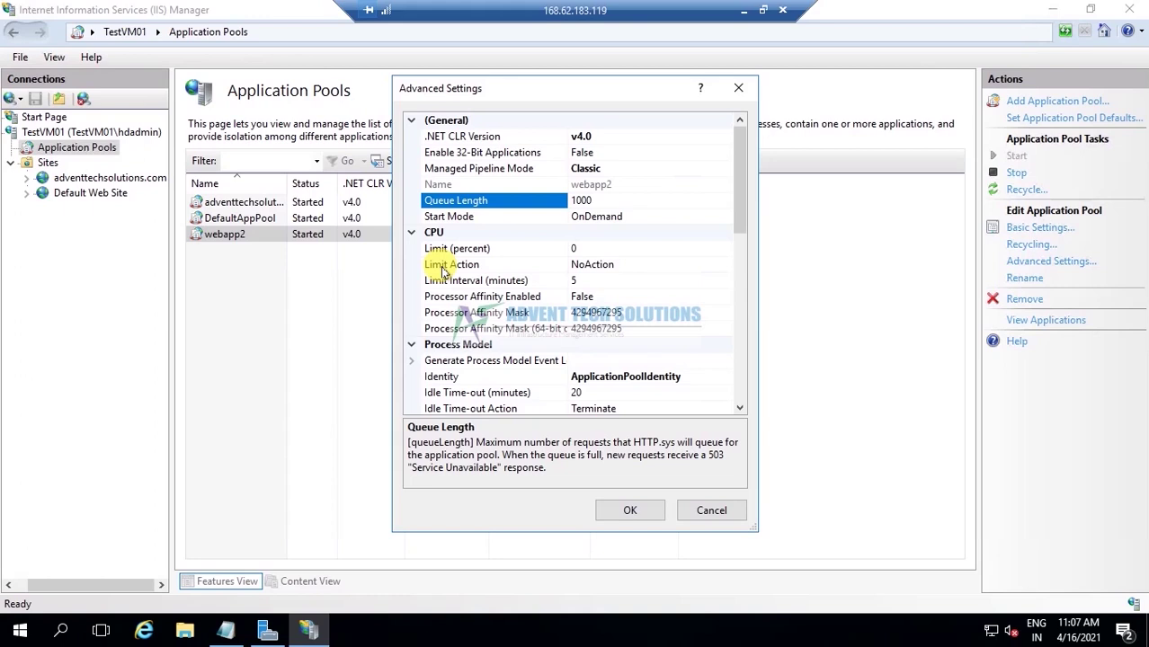
pyautogui.click(468, 345)
pyautogui.scroll(-3, 674, 351)
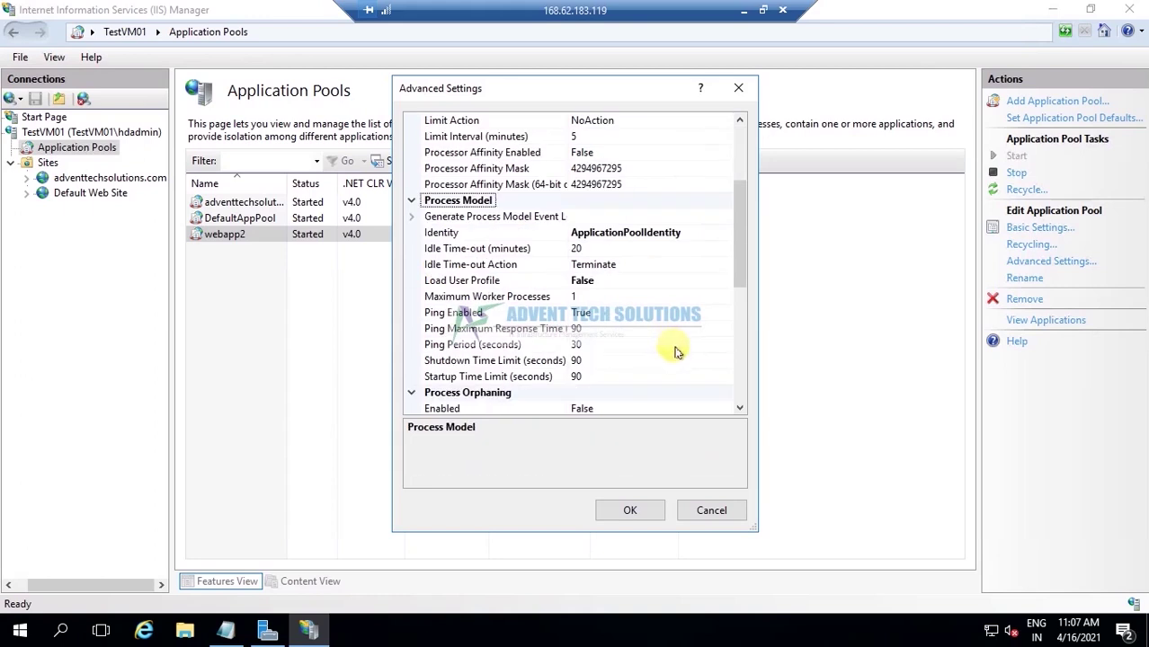
pyautogui.scroll(-2, 676, 351)
pyautogui.scroll(-3, 654, 351)
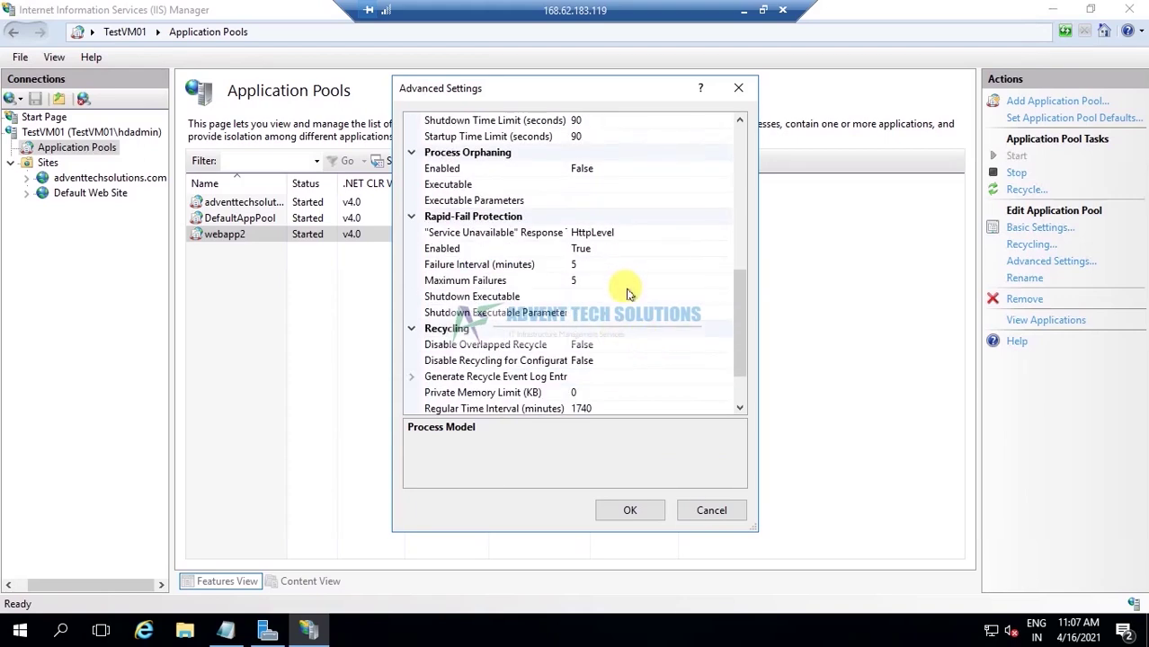
pyautogui.scroll(-2, 629, 294)
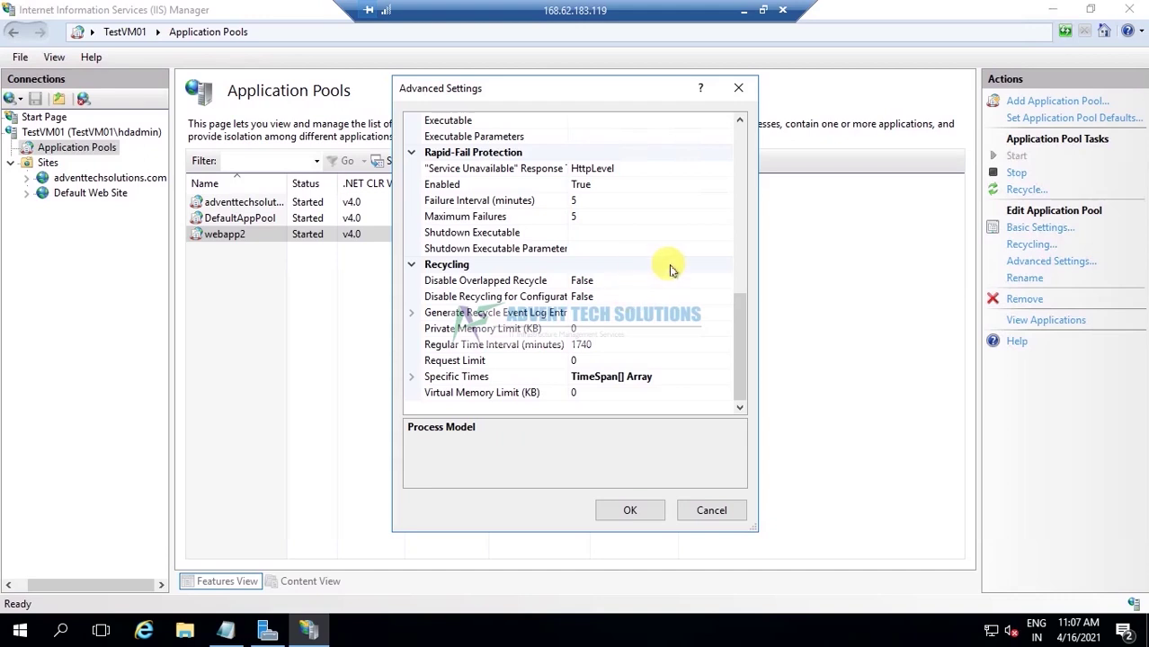
# - Close the advanced settings without saving and begin adding a website named webapp2 that uses the webapp2 application pool
pyautogui.click(738, 87)
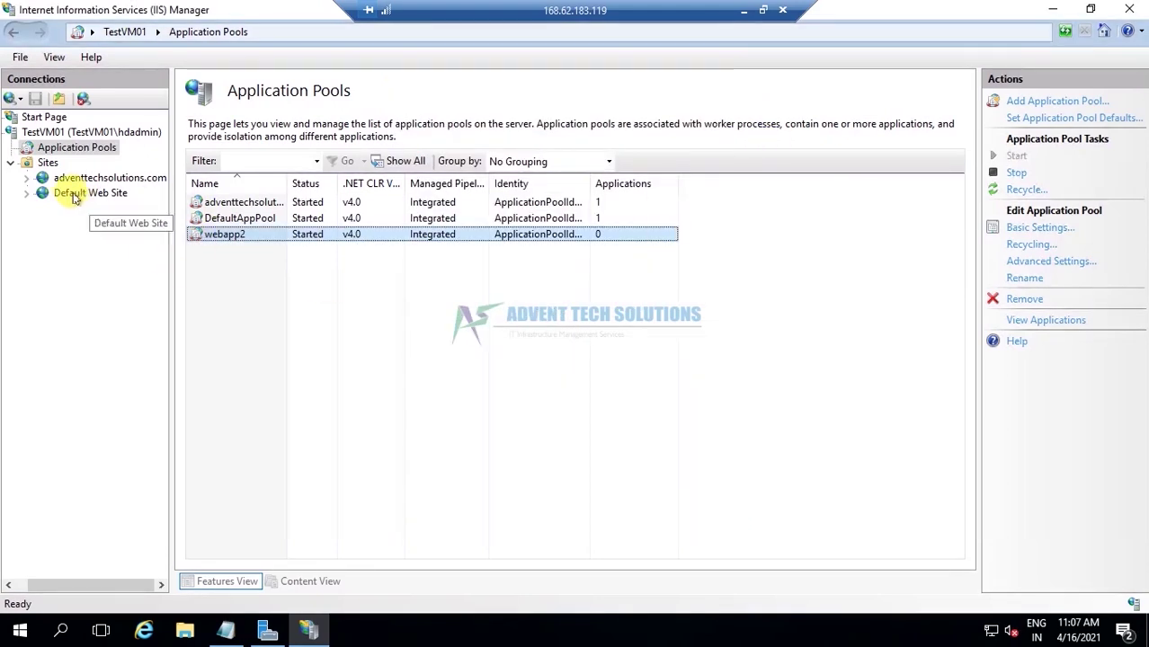
pyautogui.click(48, 162)
pyautogui.rightClick(54, 165)
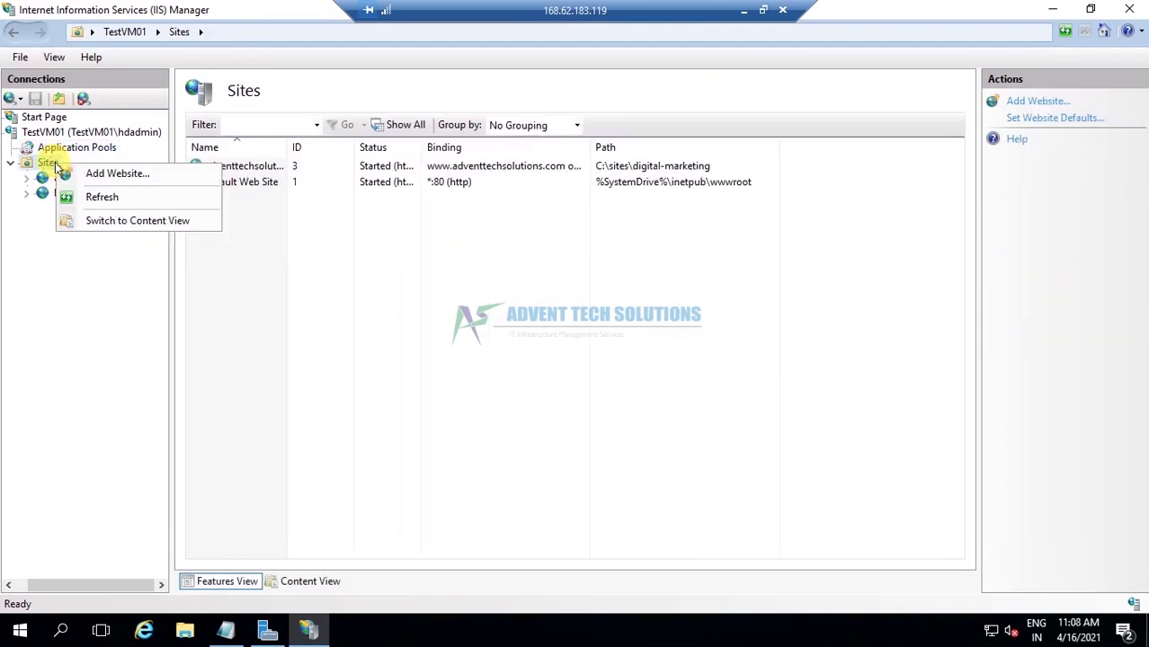
pyautogui.click(96, 174)
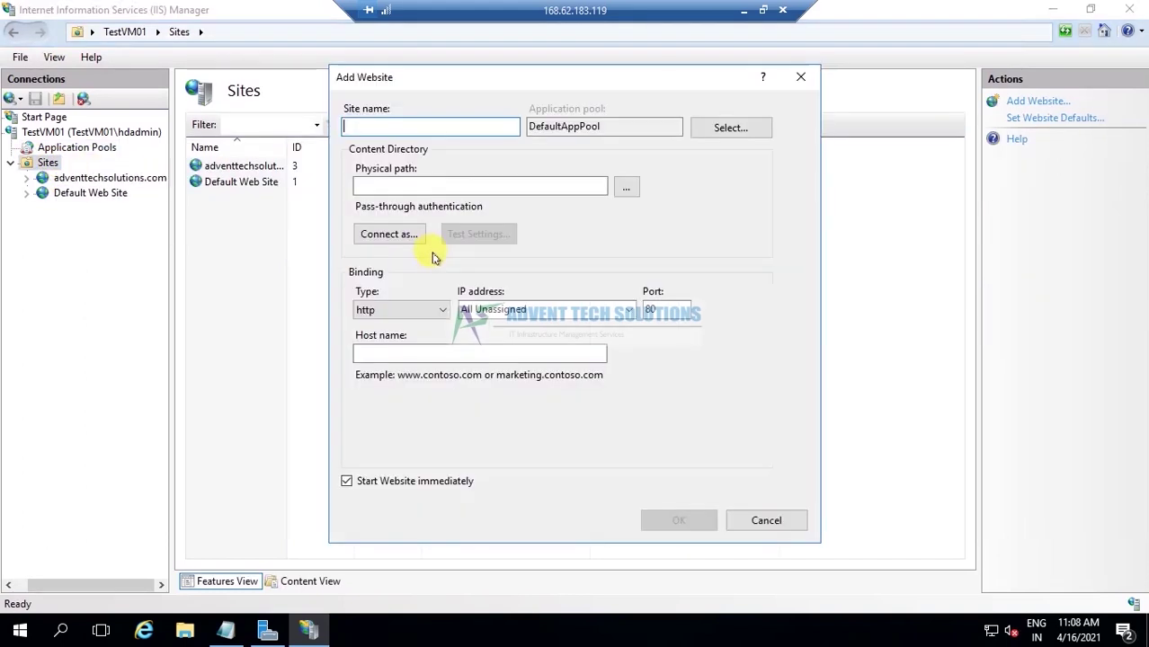
pyautogui.click(430, 185)
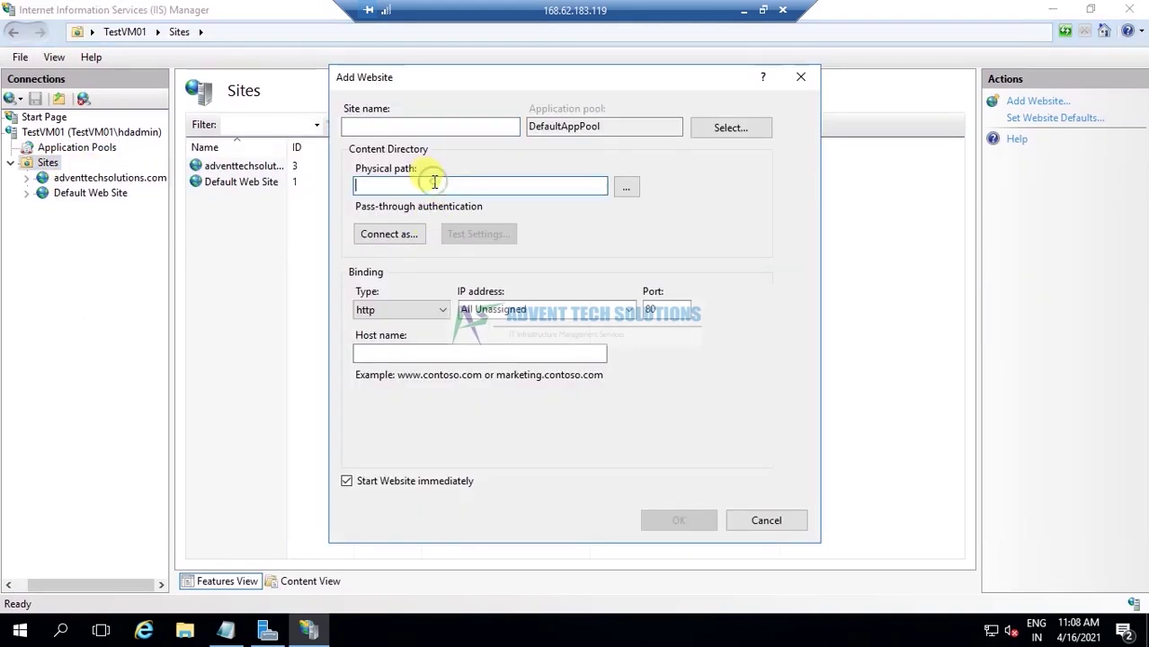
pyautogui.click(411, 124)
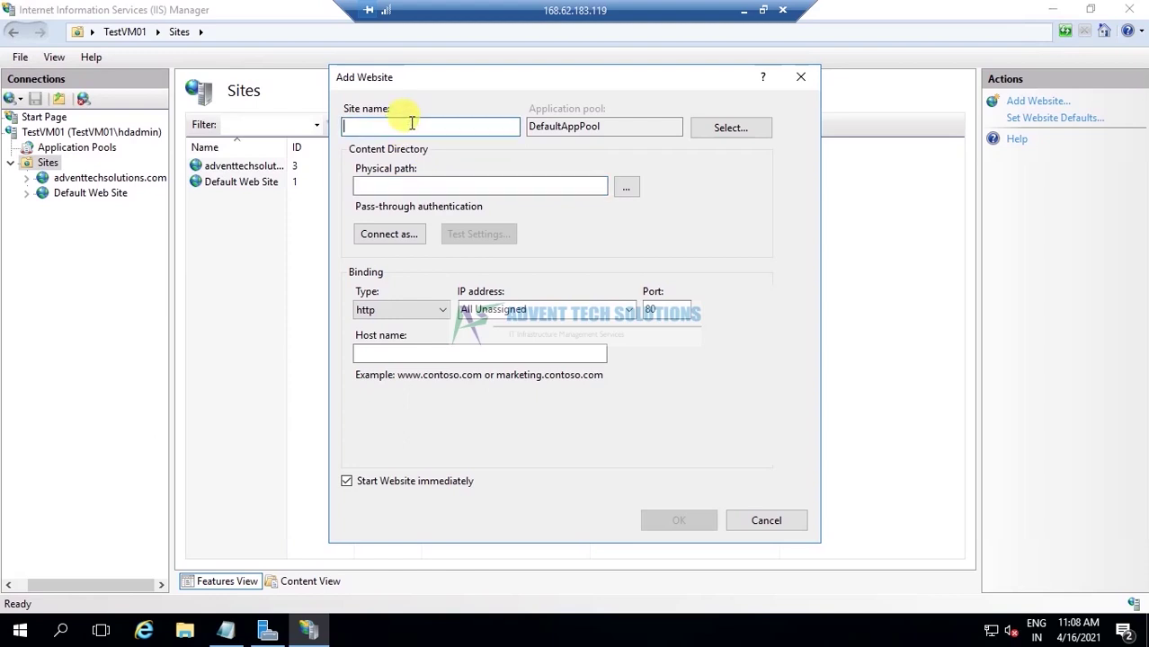
pyautogui.write('web')
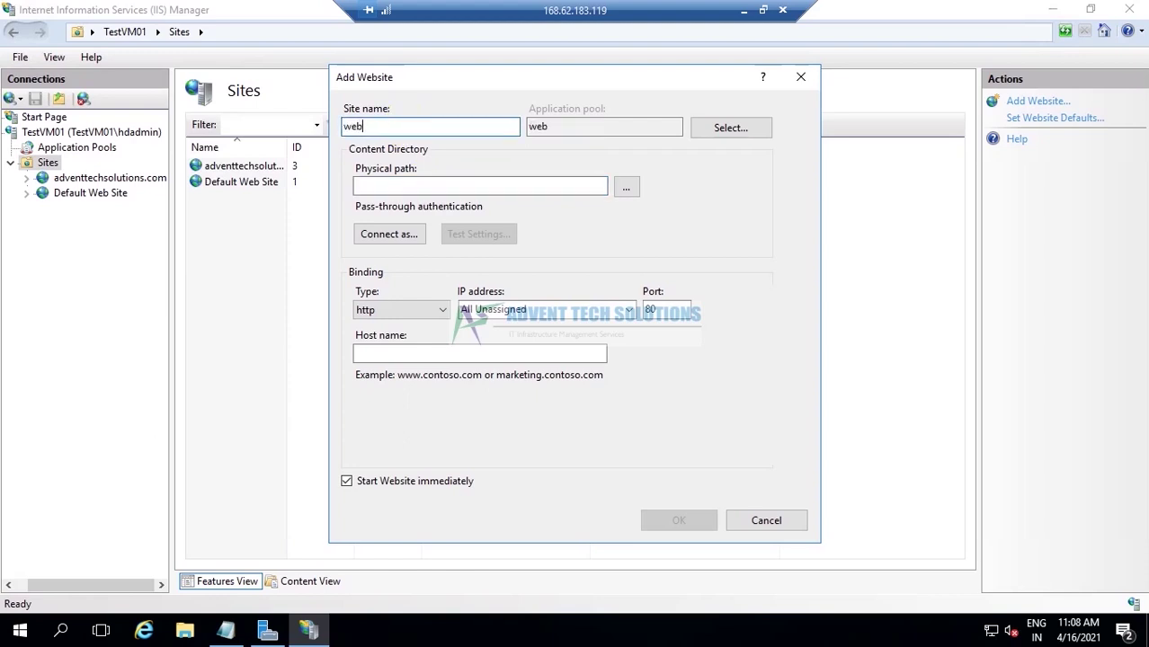
pyautogui.write('app2')
pyautogui.click(731, 127)
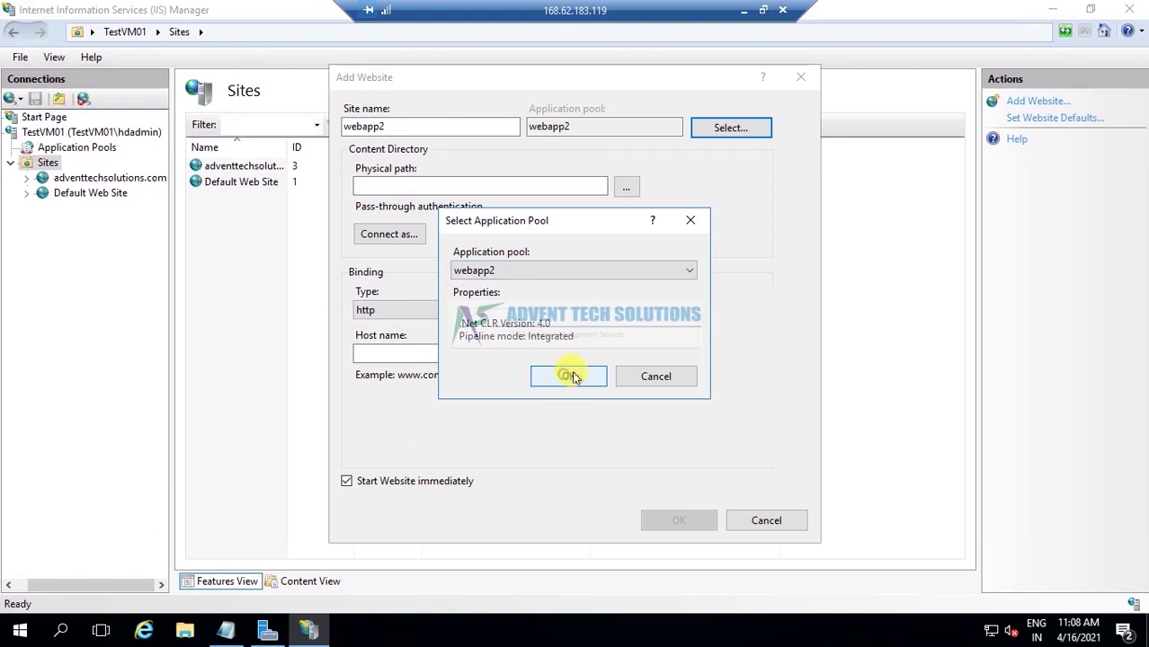
pyautogui.click(573, 376)
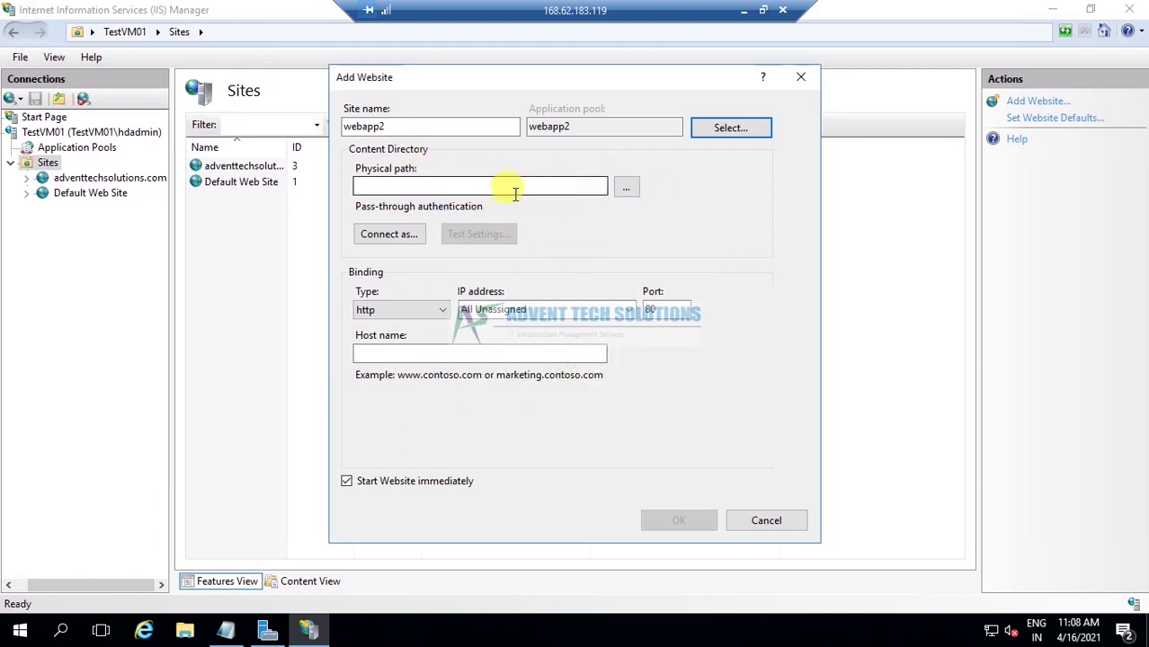
# - Set the new website's physical path to the C:\sites\test folder
pyautogui.click(626, 187)
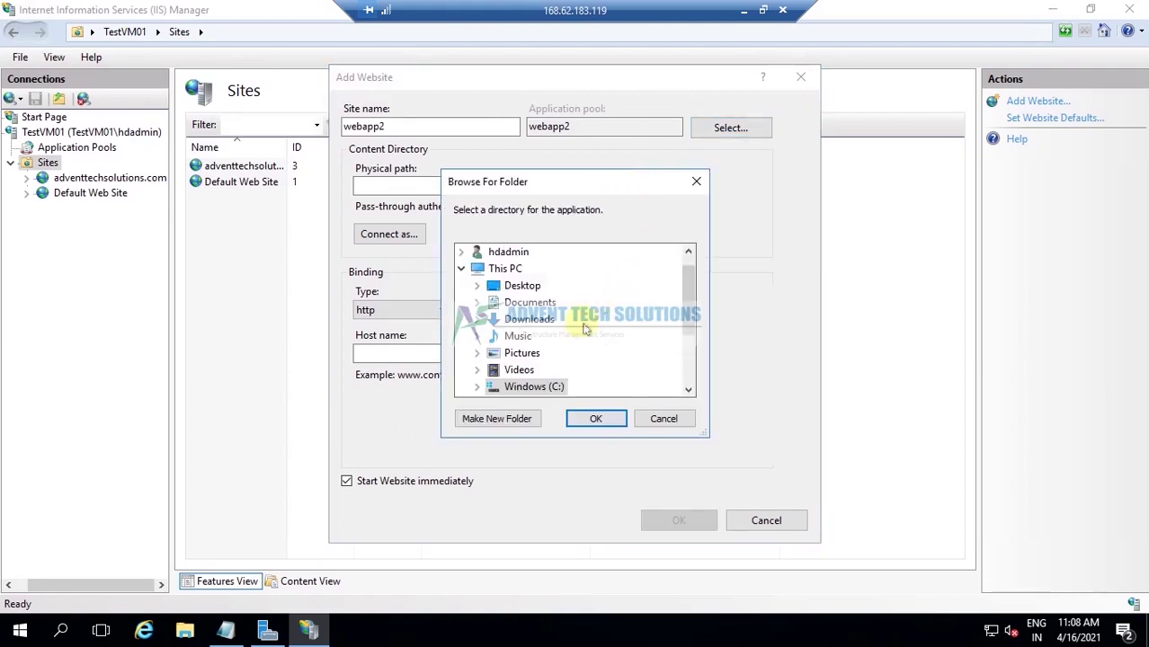
pyautogui.scroll(-2, 598, 328)
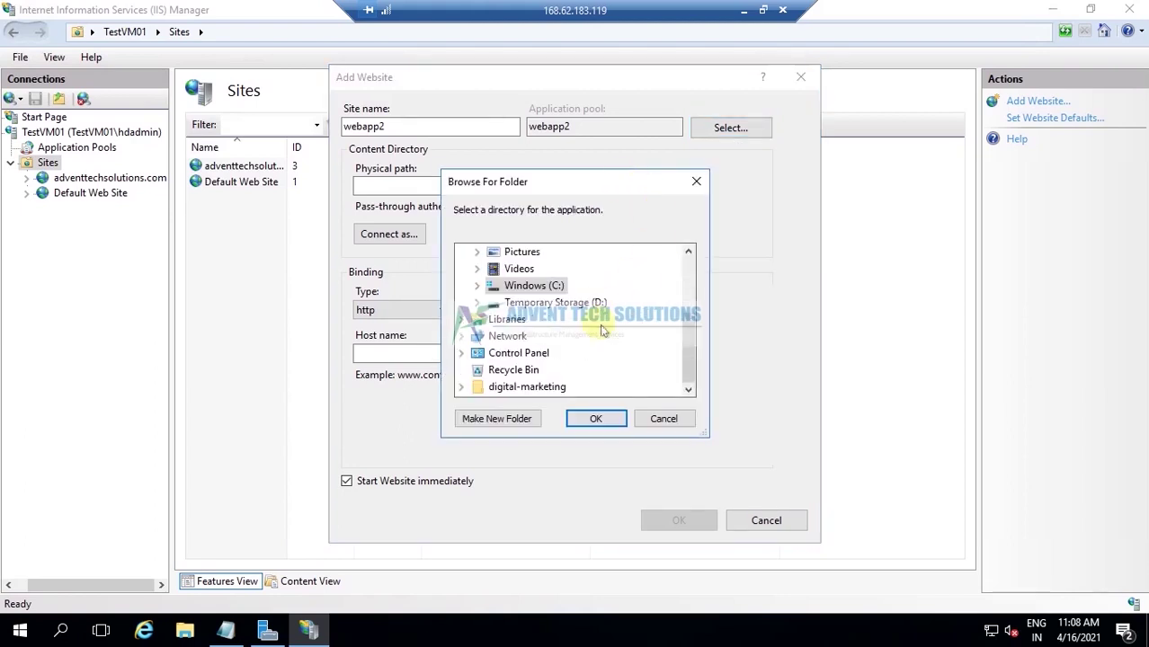
pyautogui.doubleClick(533, 285)
pyautogui.scroll(-2, 636, 316)
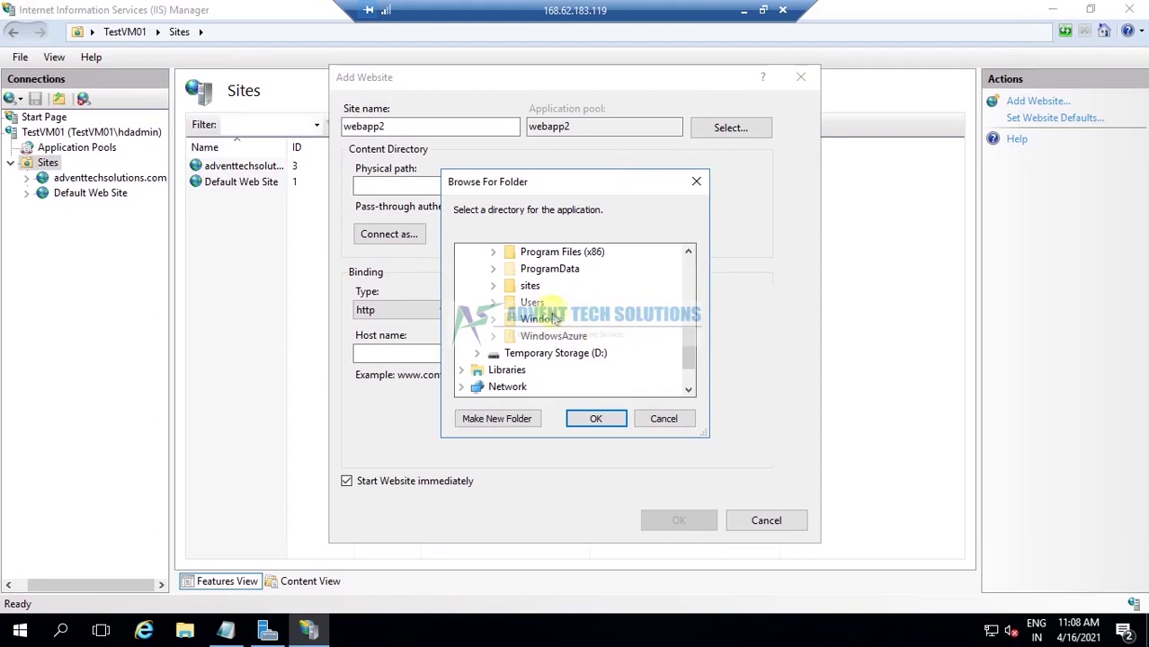
pyautogui.doubleClick(531, 286)
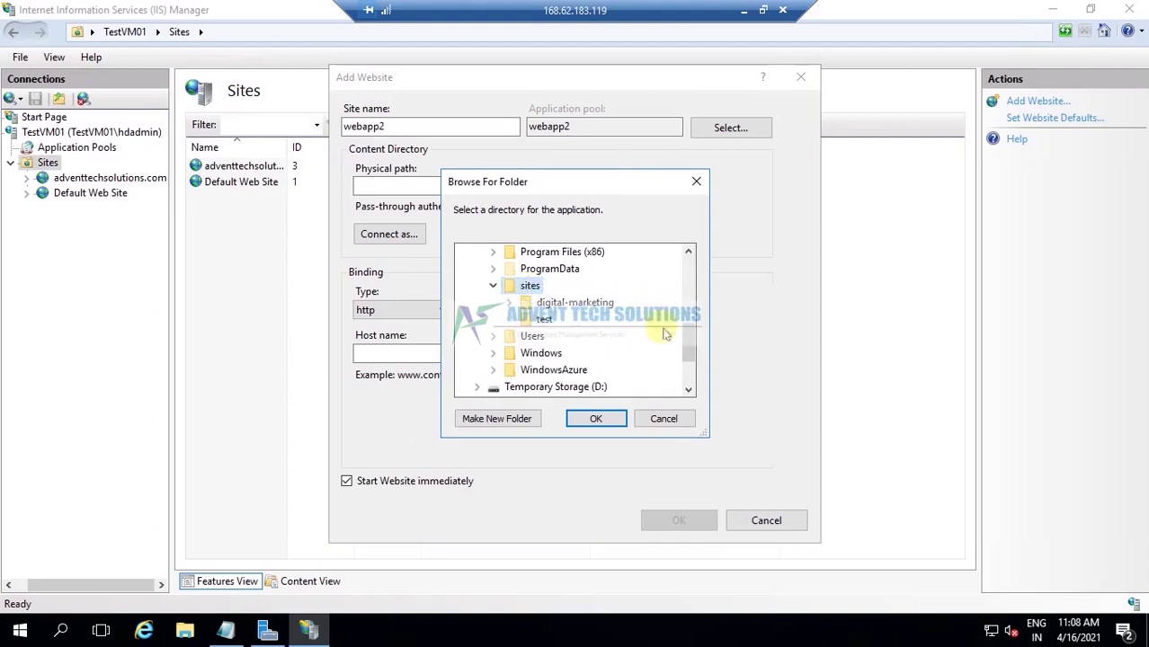
pyautogui.click(543, 320)
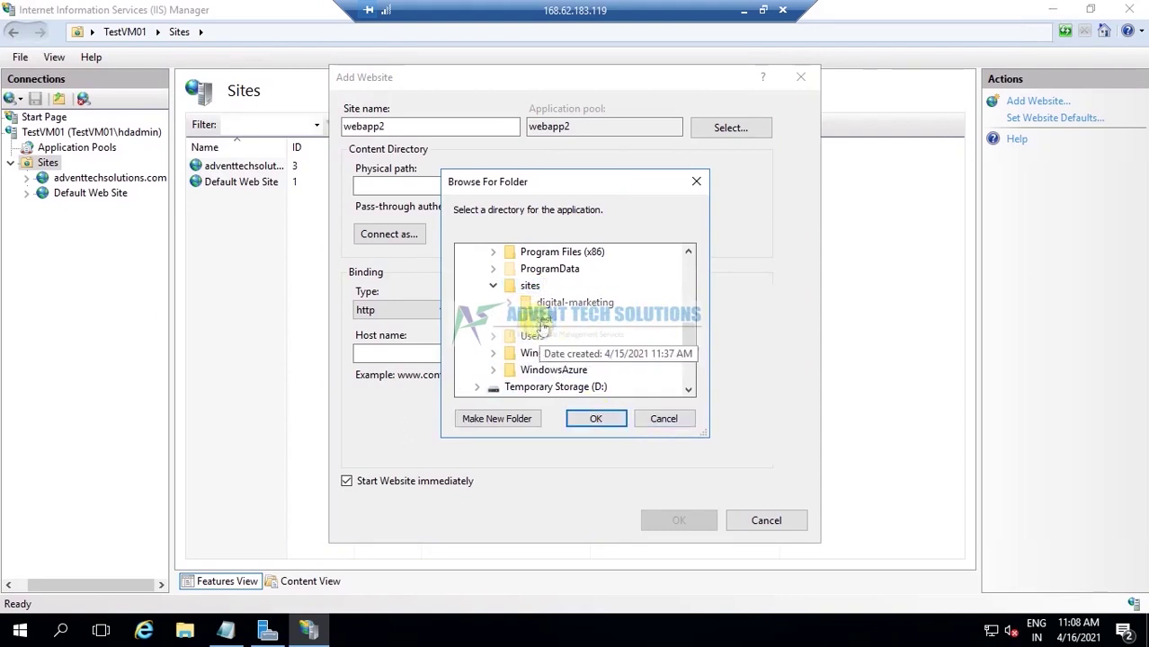
pyautogui.click(604, 419)
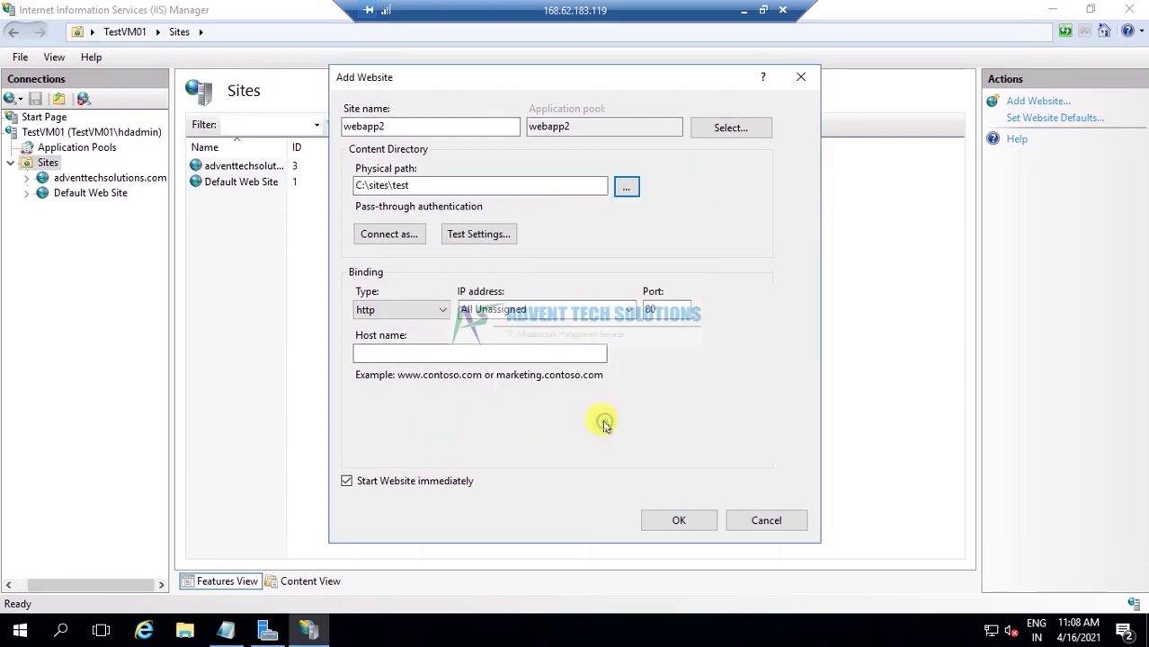
# - Set the binding's host name to webapp2 and create the website
pyautogui.click(420, 356)
pyautogui.write('webapp2')
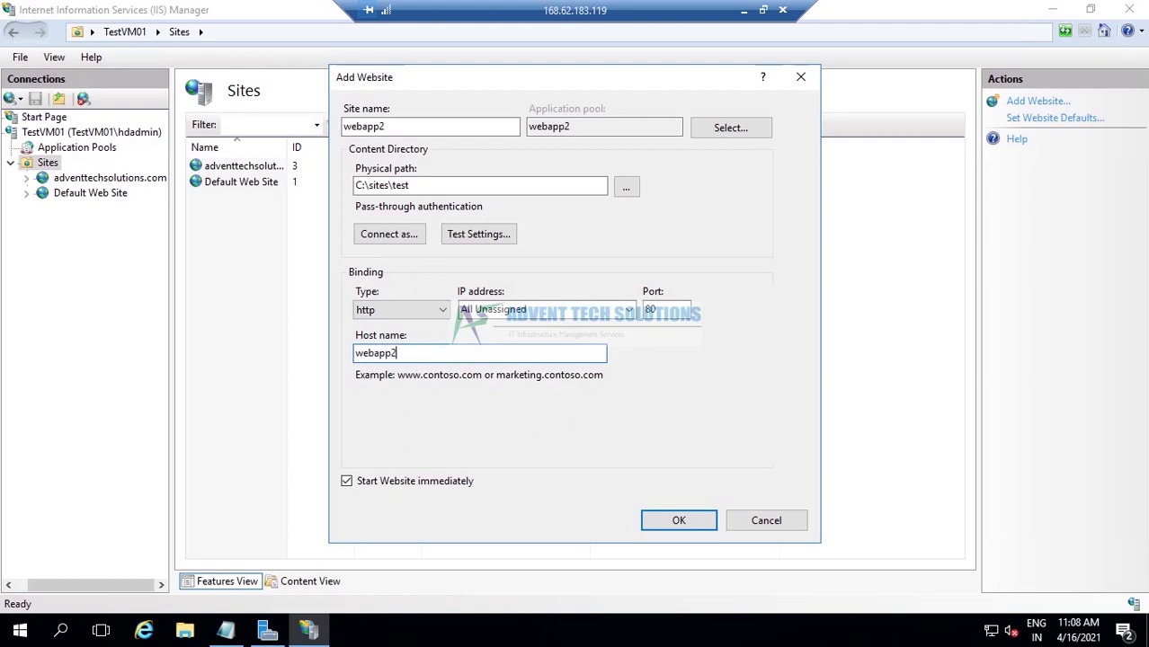
pyautogui.click(677, 520)
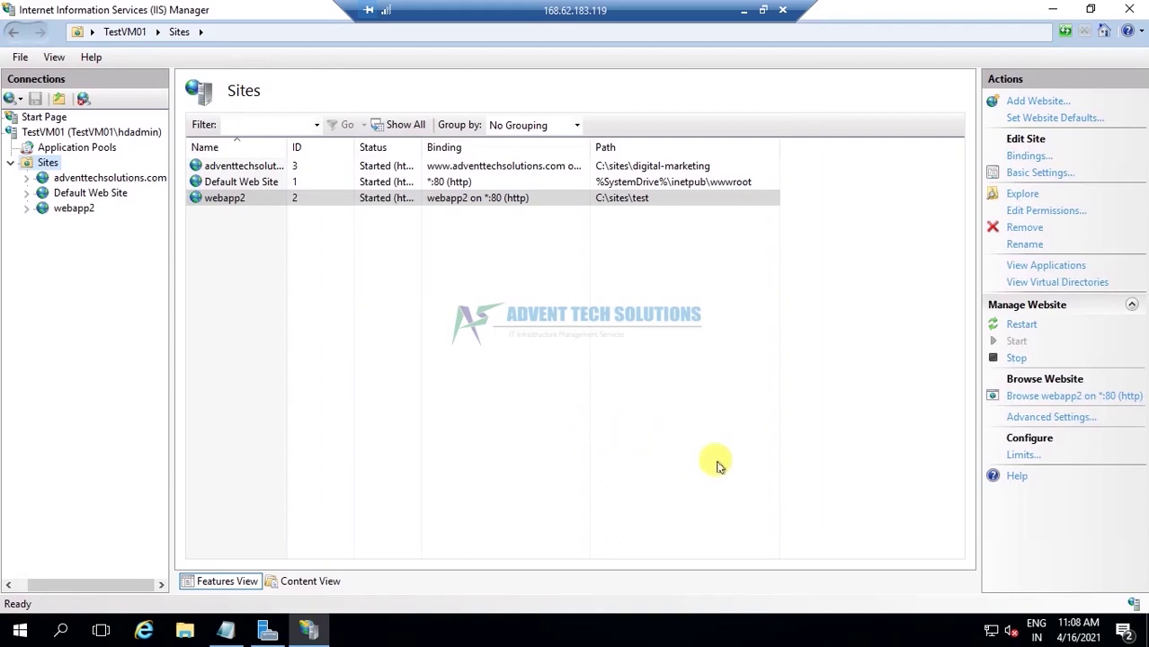
# - Browse the webapp2 site over http in Internet Explorer to check its page, and close the browser
pyautogui.click(74, 208)
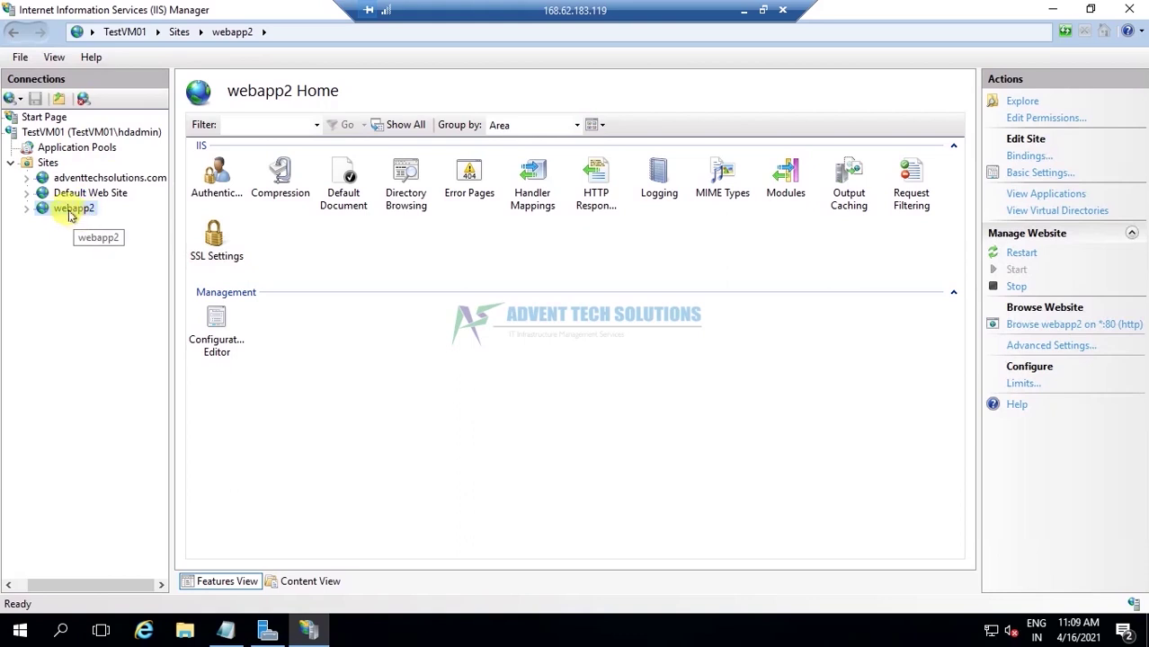
pyautogui.click(1065, 328)
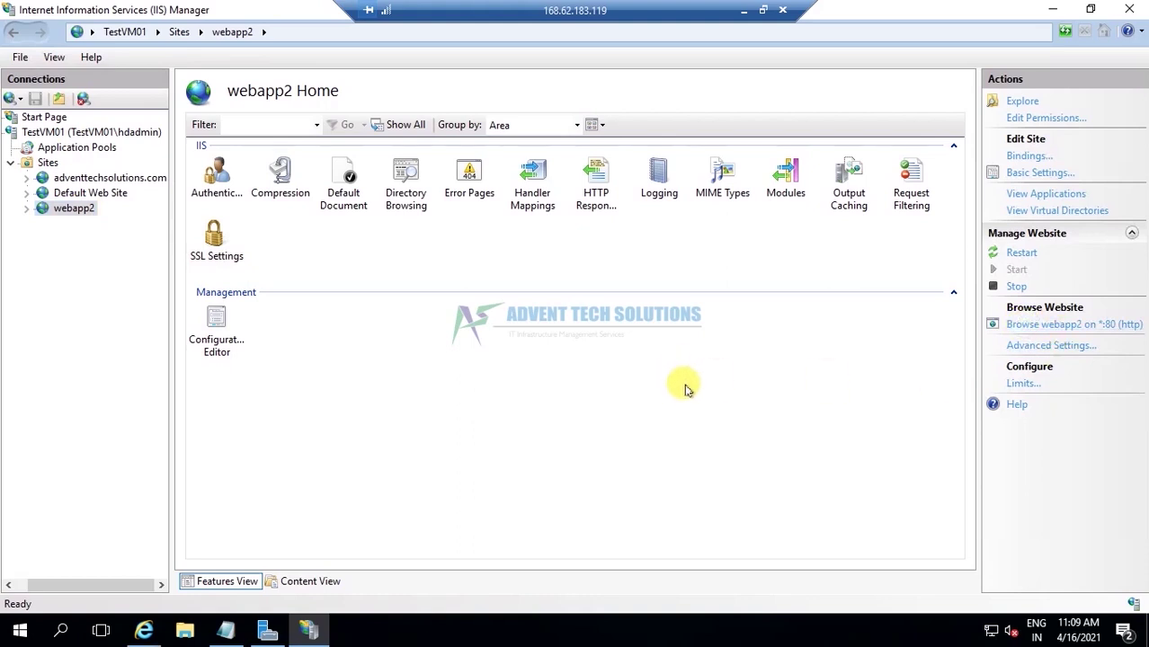
pyautogui.click(145, 630)
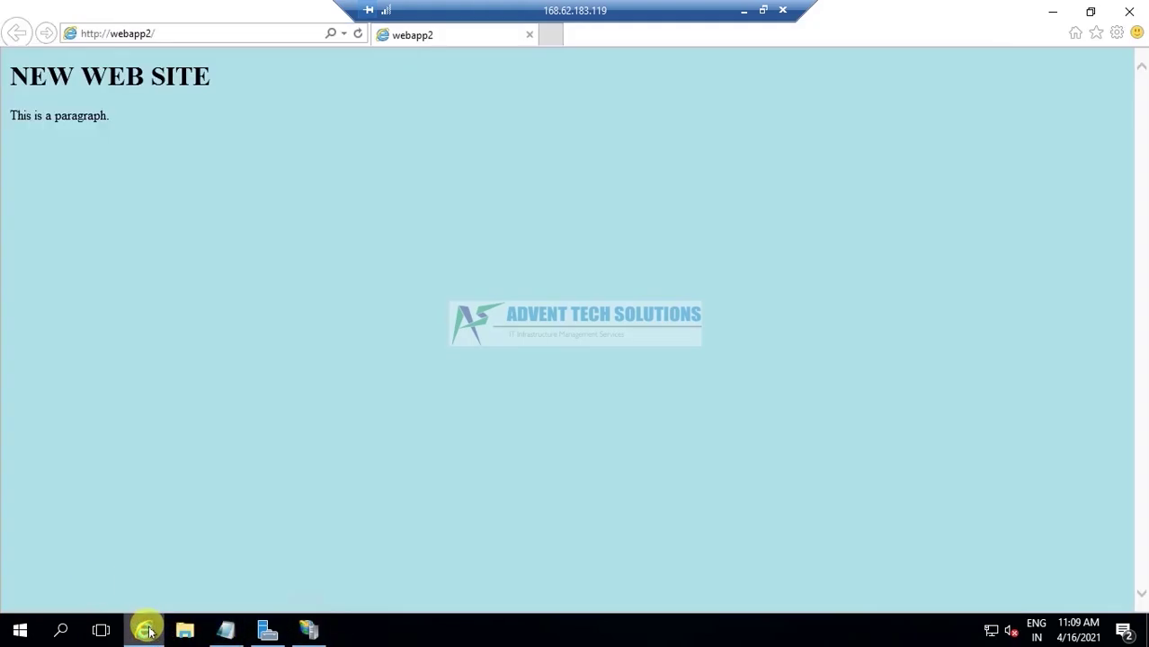
pyautogui.click(1129, 12)
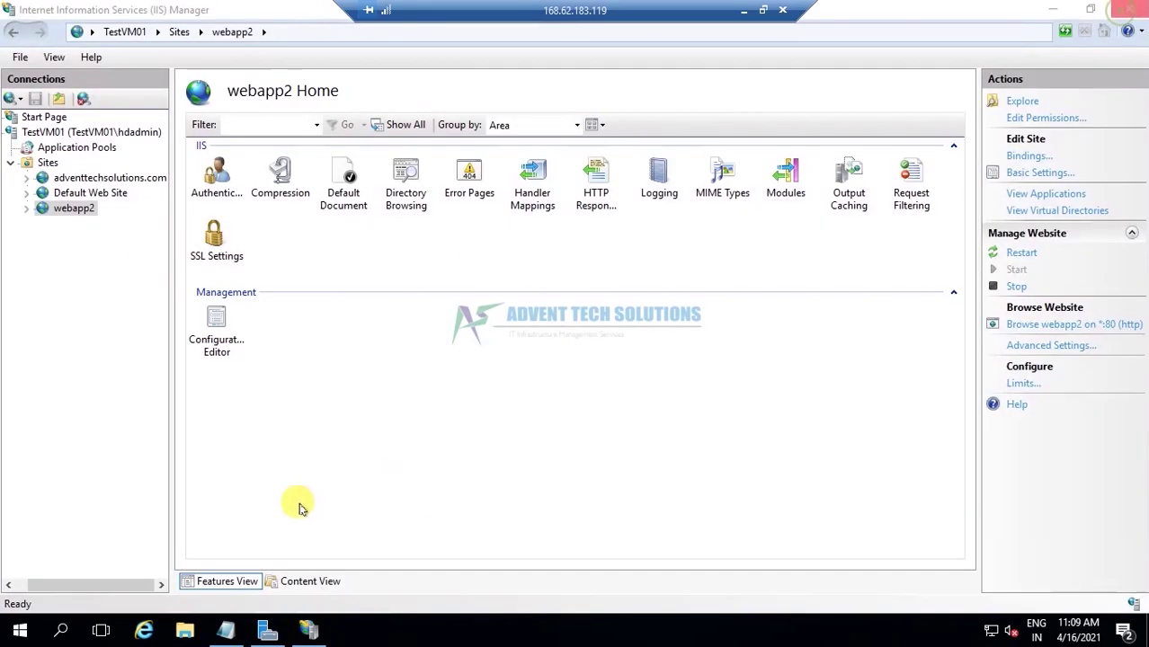
# - Switch to the hosts file in Notepad and examine the IP address and host name of the webapp2 entry
pyautogui.click(226, 632)
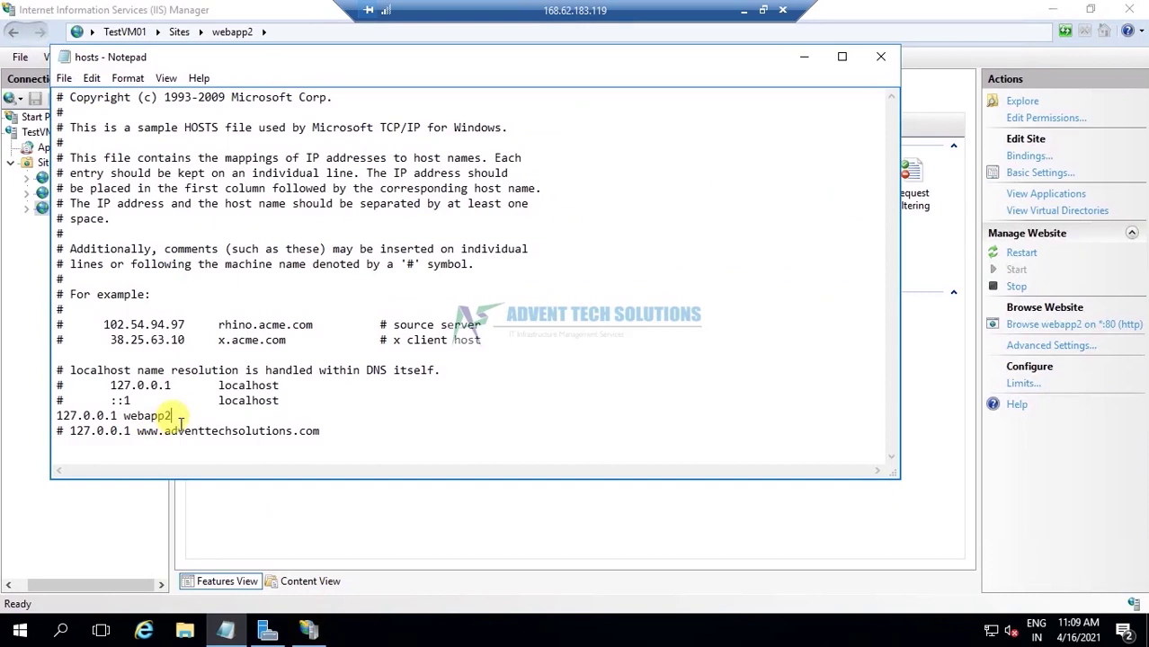
pyautogui.click(111, 416)
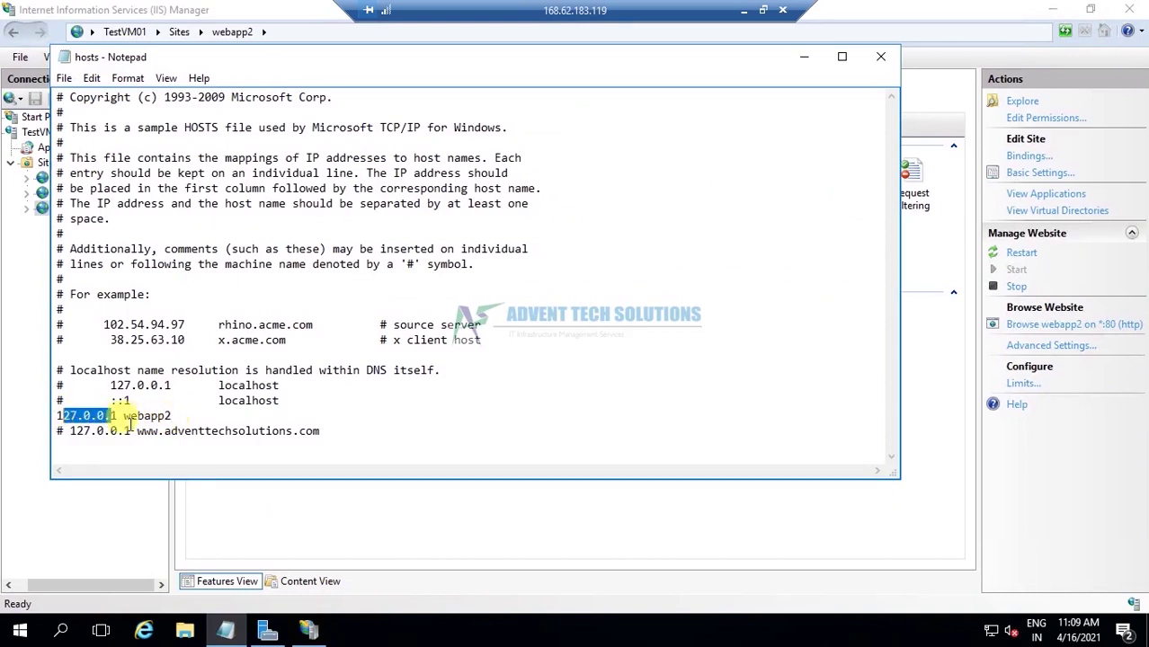
pyautogui.click(178, 416)
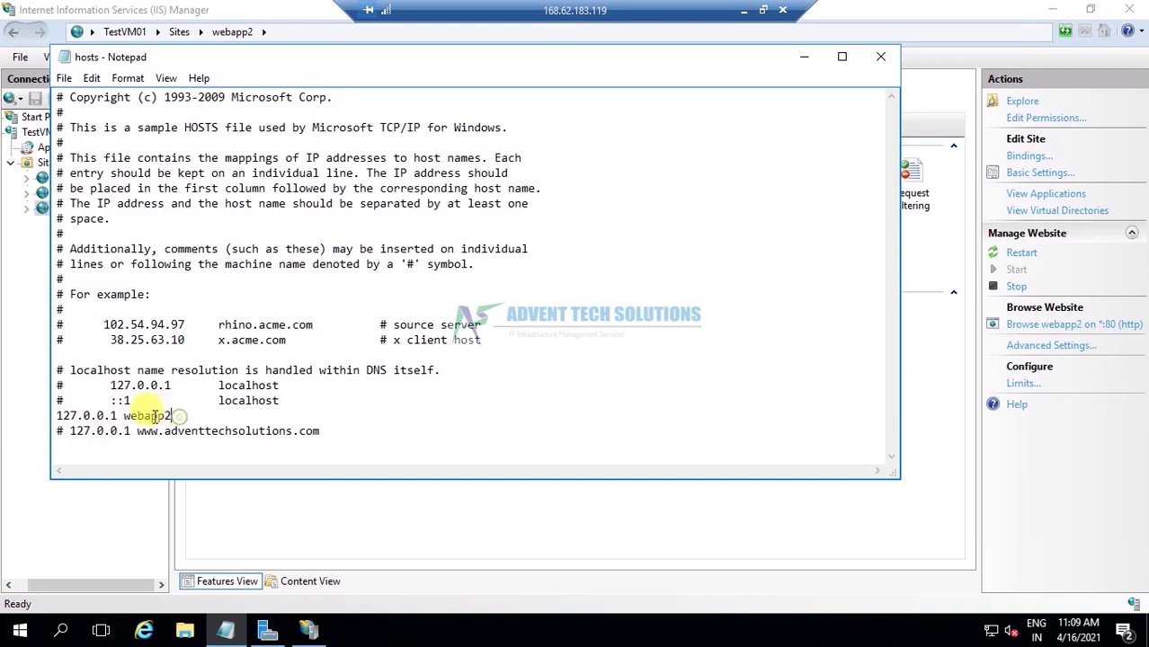